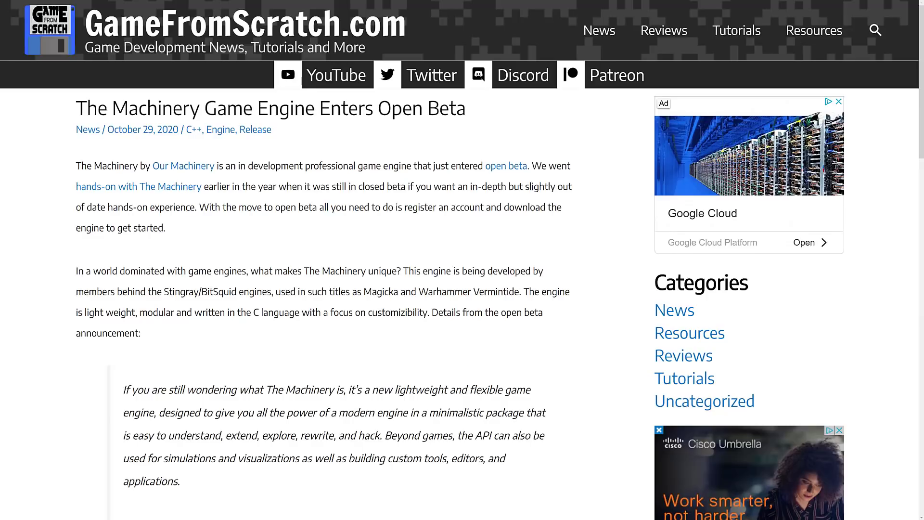
Switch to The Machinery, dock the dcc-material graph in the same tab group as the test-scene view, and bring the scene to the front.
{"action": "key", "text": "alt+Tab"}
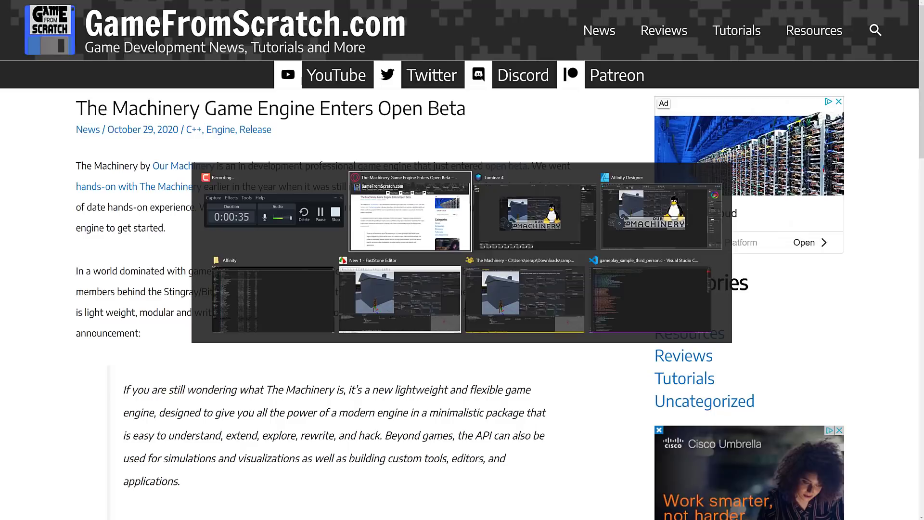
{"action": "key", "text": "alt+Tab"}
{"action": "key", "text": "alt+Tab"}
{"action": "key", "text": "alt+Tab"}
{"action": "key", "text": "alt+Tab"}
{"action": "key", "text": "alt+Tab"}
{"action": "key", "text": "alt+Tab"}
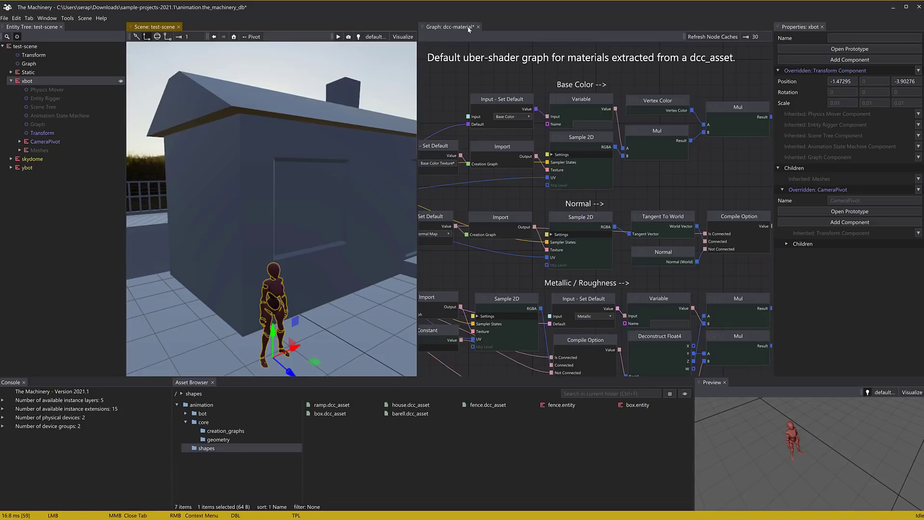
{"action": "left_click_drag", "start_coordinate": [469, 28], "coordinate": [211, 27]}
{"action": "left_click", "coordinate": [152, 28]}
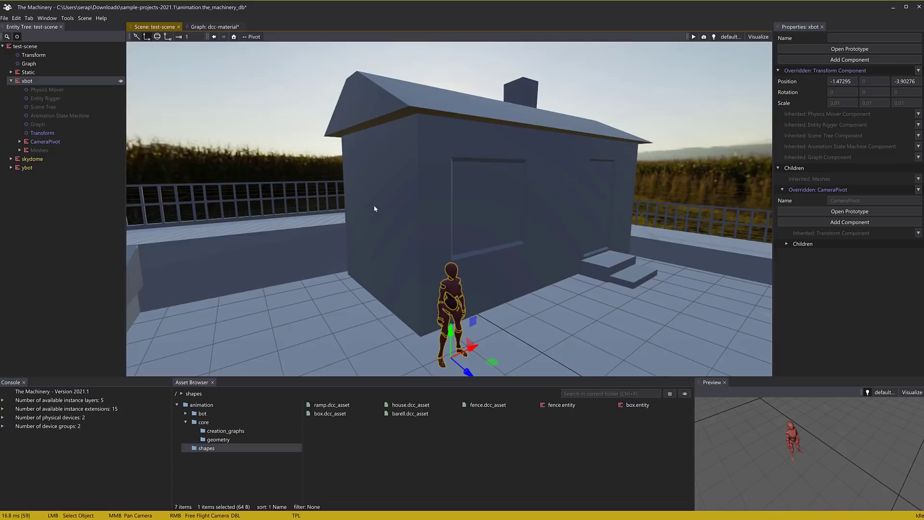
Examine the dcc-material shader graph, following its node chains through to the Lit node.
{"action": "left_click", "coordinate": [215, 27]}
{"action": "scroll", "coordinate": [402, 214], "scroll_direction": "down", "scroll_amount": 2}
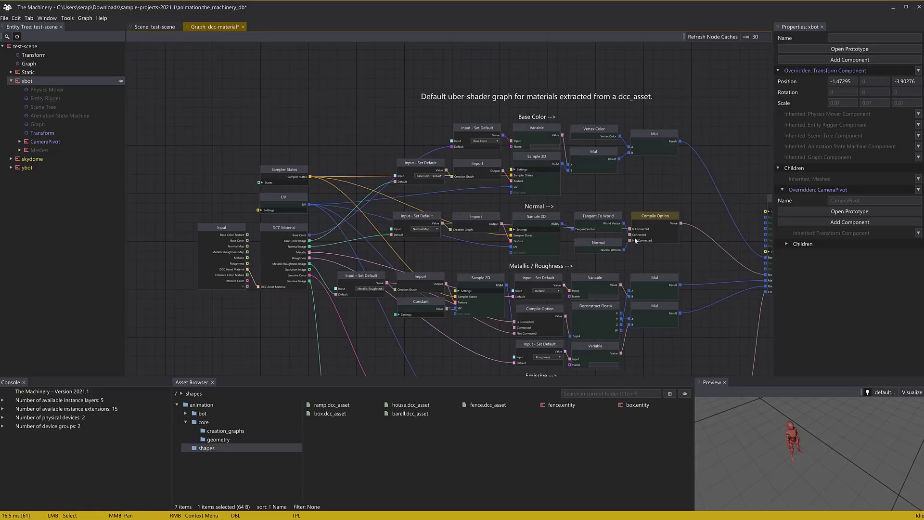
{"action": "right_click", "coordinate": [673, 221]}
{"action": "left_click", "coordinate": [664, 182]}
{"action": "middle_click_drag", "start_coordinate": [663, 182], "coordinate": [575, 158]}
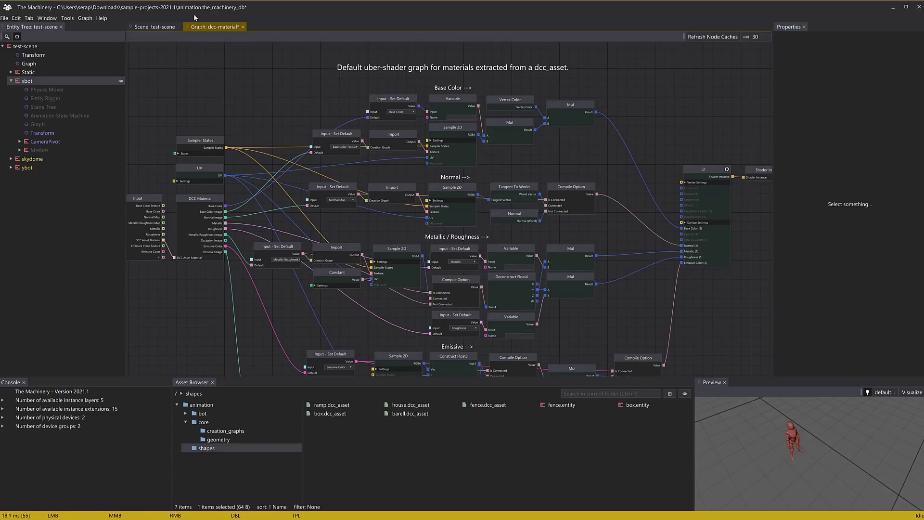
Return to the test-scene view and list the component types that can be added to the root test-scene entity.
{"action": "left_click", "coordinate": [154, 27]}
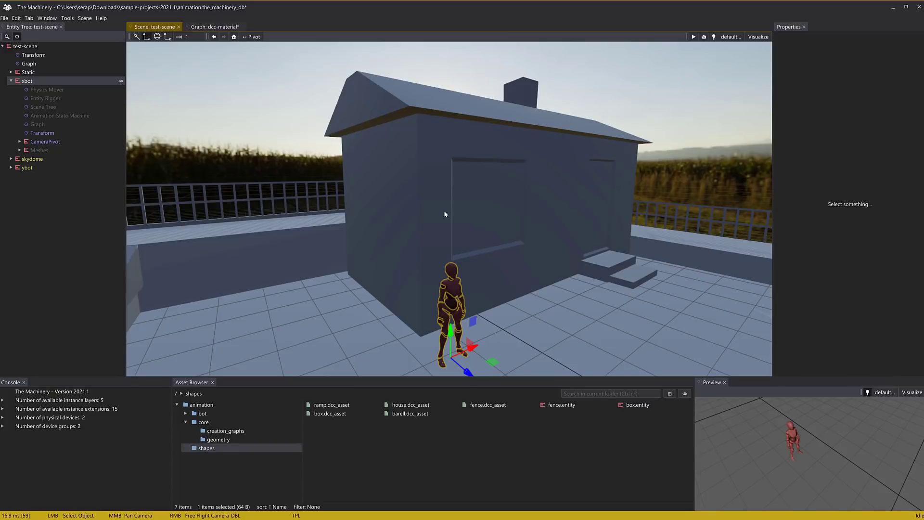
{"action": "left_click", "coordinate": [25, 46]}
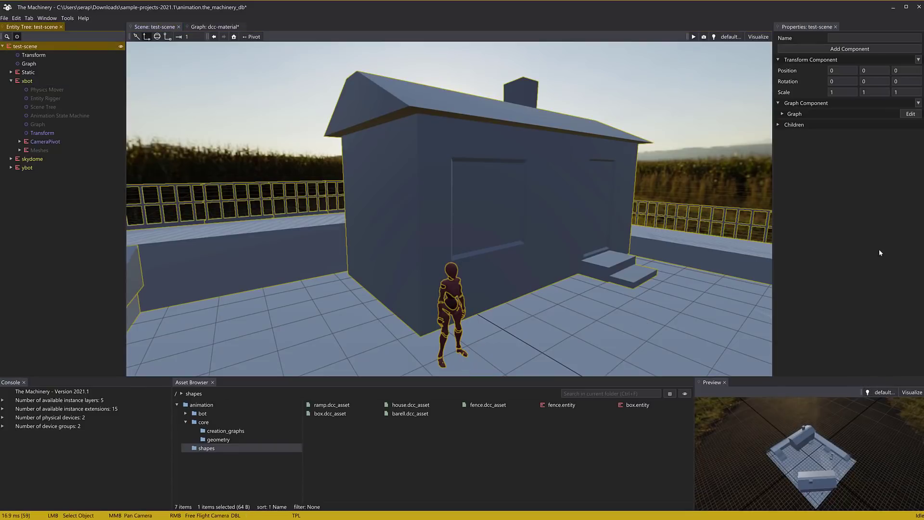
{"action": "left_click", "coordinate": [850, 50]}
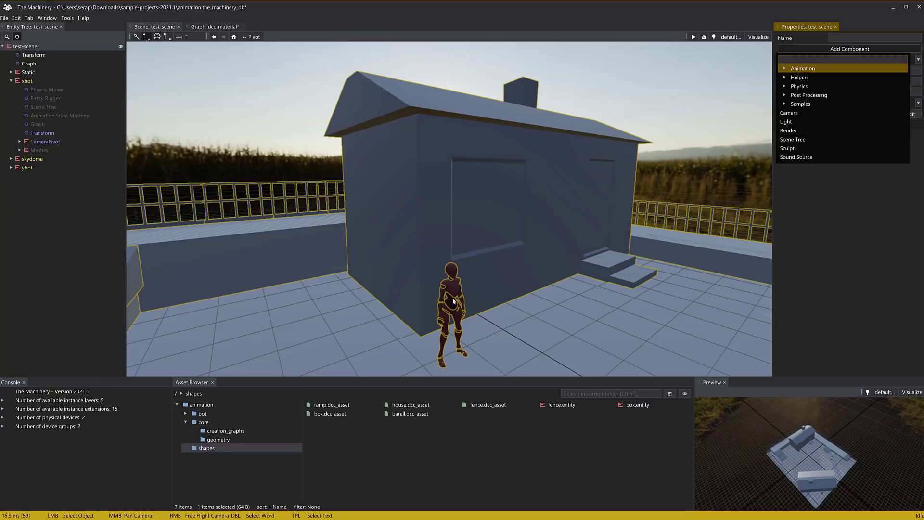
Simulate test-scene and walk the character past the house toward the ramp, turning the camera along the way.
{"action": "left_click", "coordinate": [694, 36]}
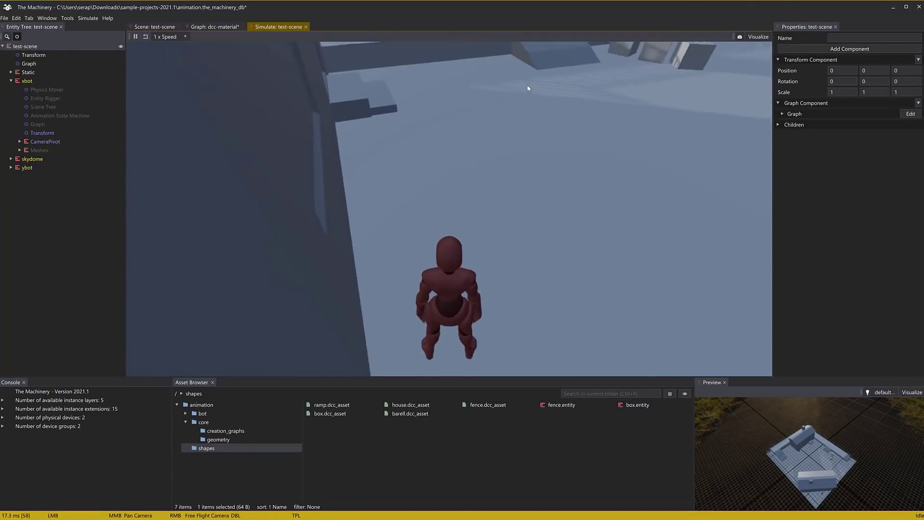
{"action": "right_click_drag", "start_coordinate": [548, 58], "coordinate": [641, 70]}
{"action": "right_click_drag", "start_coordinate": [569, 103], "coordinate": [575, 17]}
{"action": "key", "text": "w"}
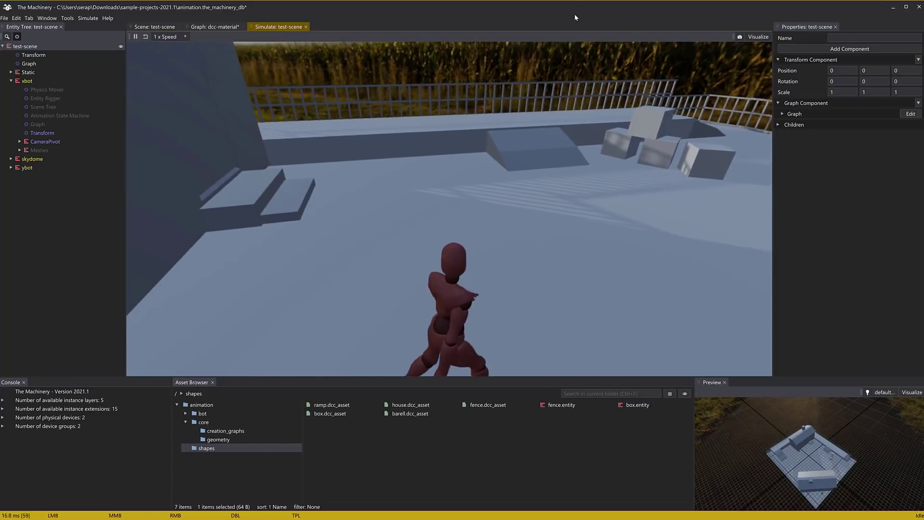
{"action": "key", "text": "a"}
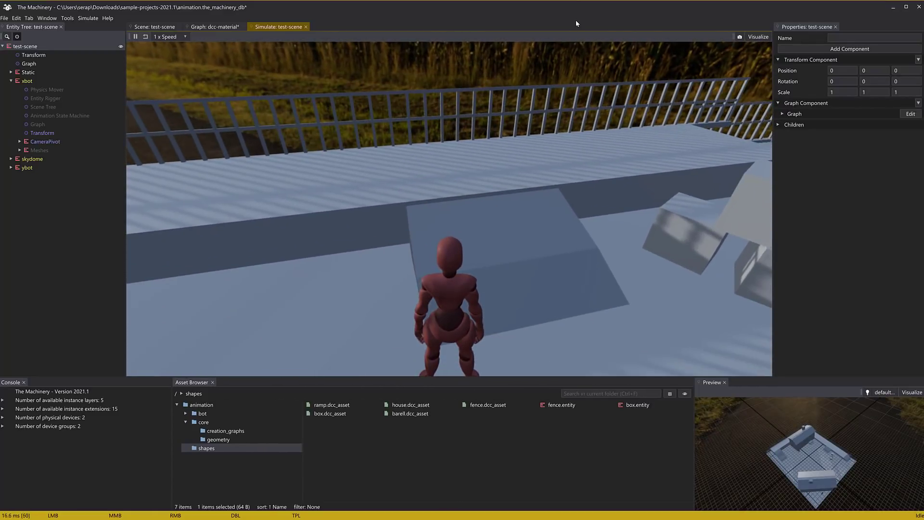
Close the test-scene simulation and return to the scene view.
{"action": "right_click_drag", "start_coordinate": [576, 21], "coordinate": [311, 25]}
{"action": "left_click", "coordinate": [306, 27]}
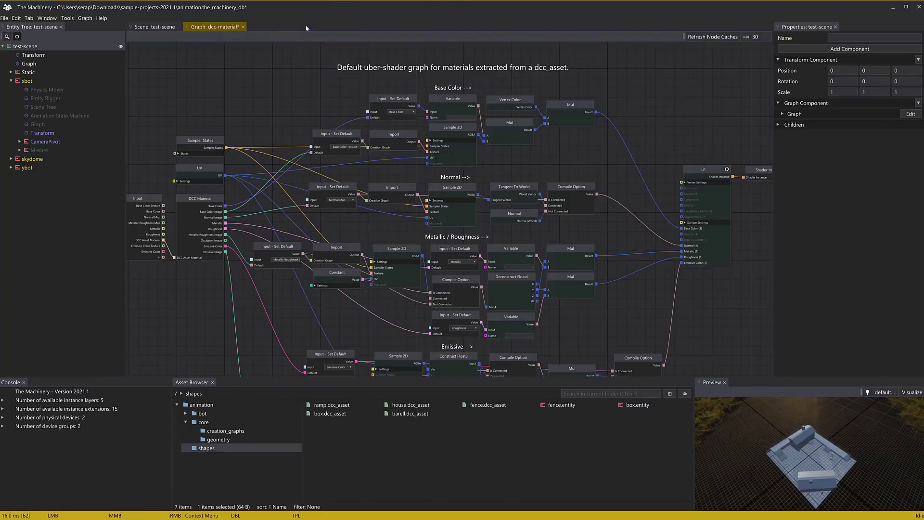
{"action": "left_click", "coordinate": [157, 25]}
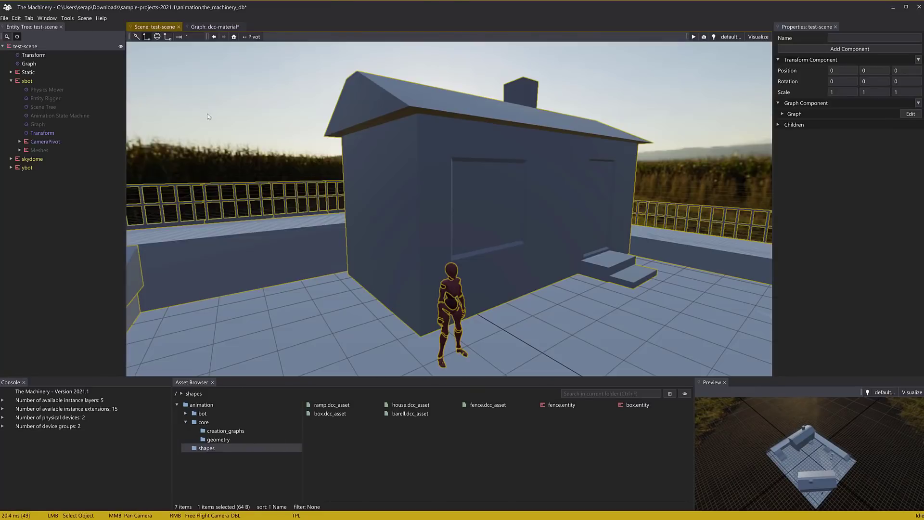
Switch to Visual Studio Code and enlarge the display of gameplay_sample_third_person.c by three zoom levels.
{"action": "key", "text": "alt+Tab"}
{"action": "key", "text": "alt+Tab"}
{"action": "key", "text": "alt+Tab"}
{"action": "key", "text": "alt+Tab"}
{"action": "key", "text": "alt+Tab"}
{"action": "key", "text": "alt+Tab"}
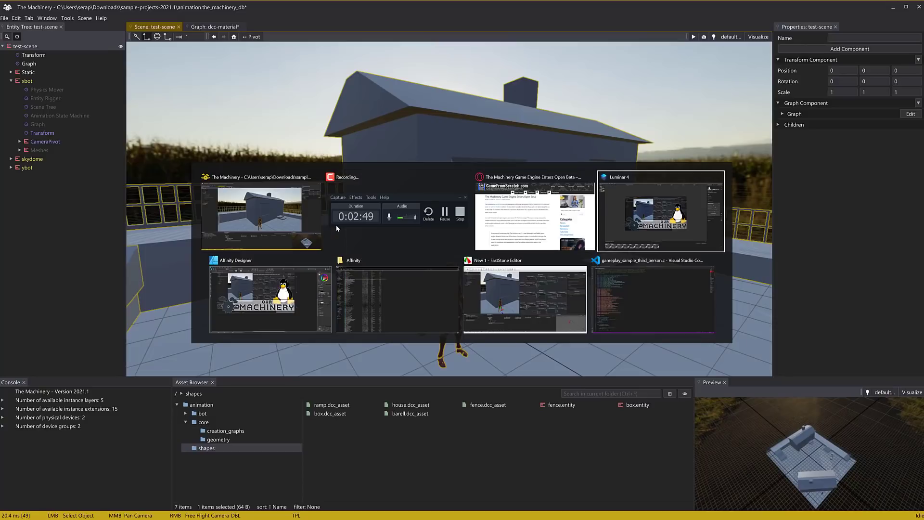
{"action": "key", "text": "alt+Tab"}
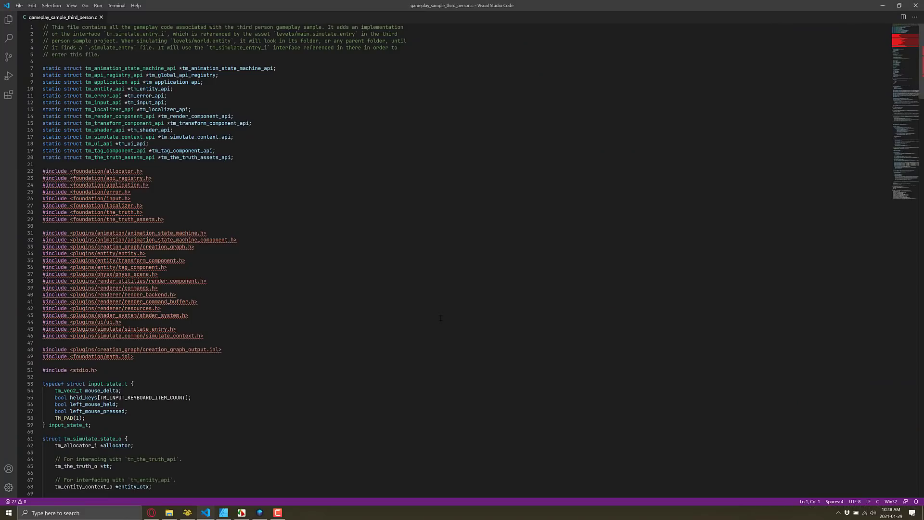
{"action": "left_click", "coordinate": [401, 279]}
{"action": "key", "text": "ctrl+equal"}
{"action": "key", "text": "ctrl+equal"}
{"action": "key", "text": "ctrl+equal"}
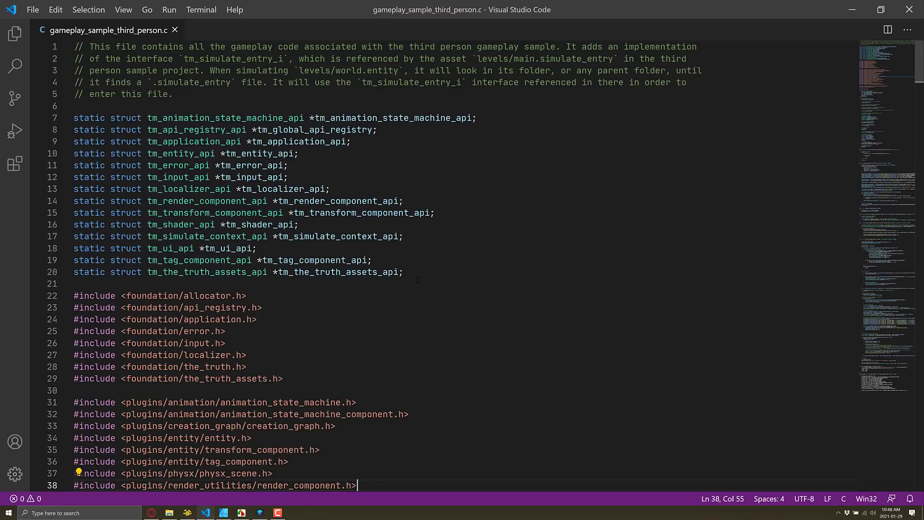
Read through gameplay_sample_third_person.c from the includes and state structs down to the tick function.
{"action": "scroll", "coordinate": [554, 259], "scroll_direction": "down", "scroll_amount": 14}
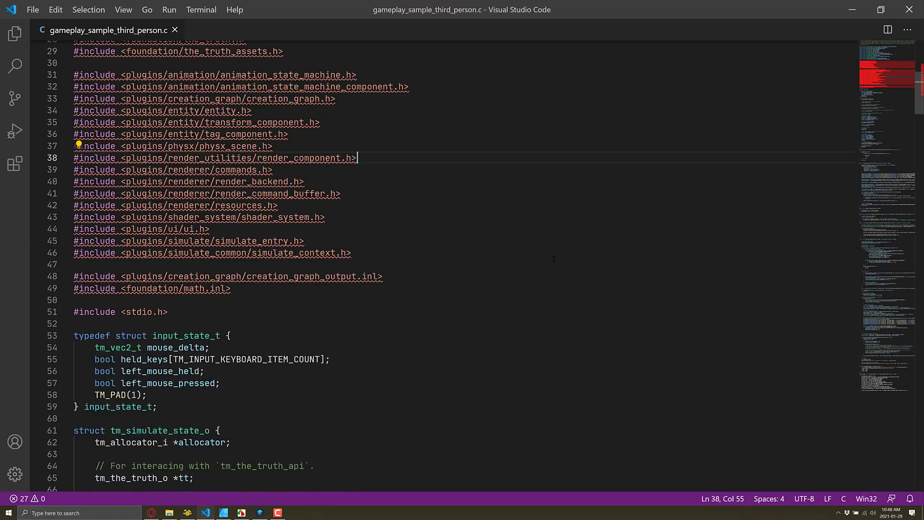
{"action": "scroll", "coordinate": [555, 259], "scroll_direction": "down", "scroll_amount": 7}
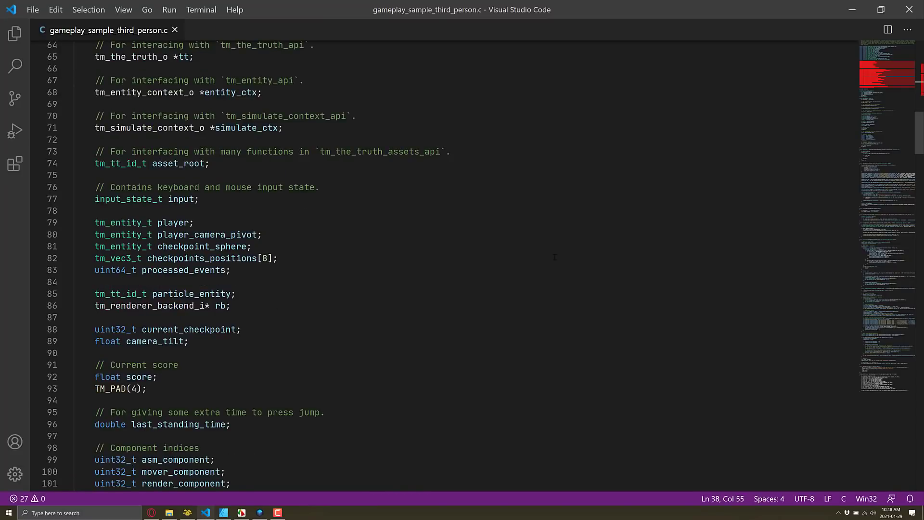
{"action": "scroll", "coordinate": [555, 257], "scroll_direction": "down", "scroll_amount": 8}
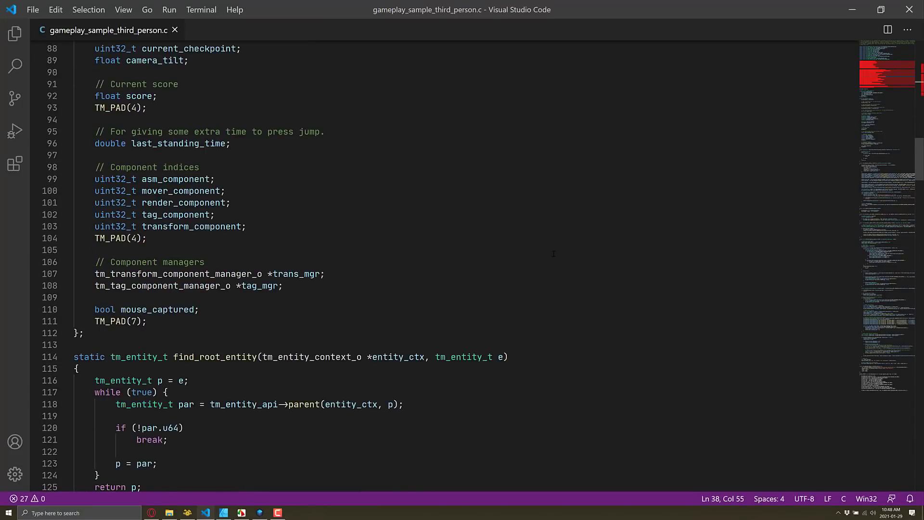
{"action": "scroll", "coordinate": [553, 254], "scroll_direction": "down", "scroll_amount": 8}
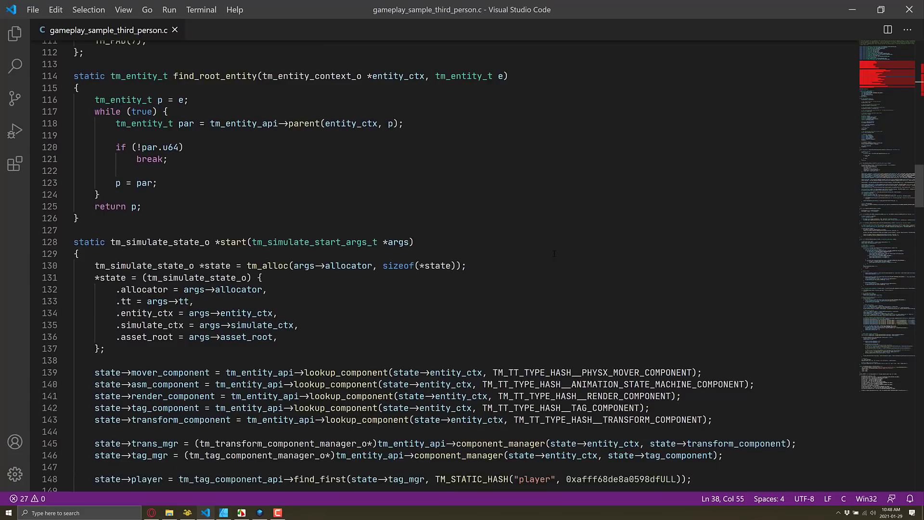
{"action": "scroll", "coordinate": [554, 253], "scroll_direction": "down", "scroll_amount": 20}
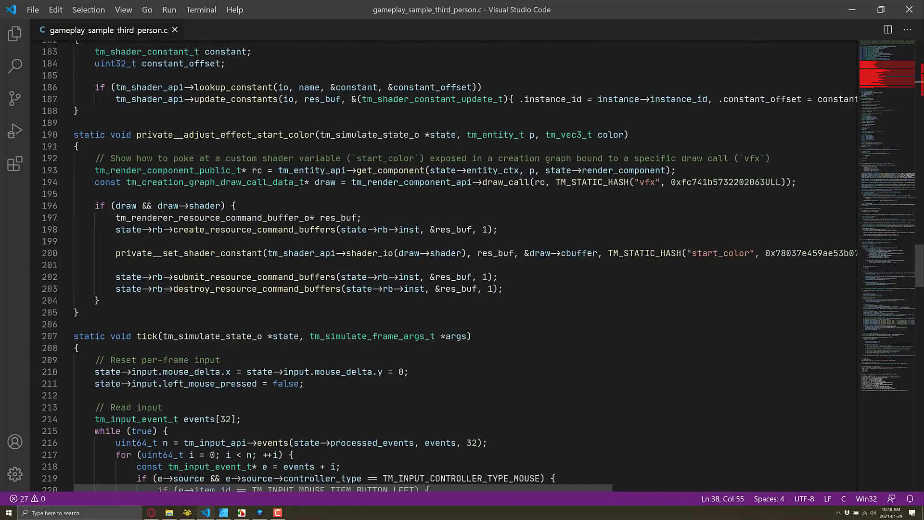
{"action": "scroll", "coordinate": [555, 252], "scroll_direction": "down", "scroll_amount": 5}
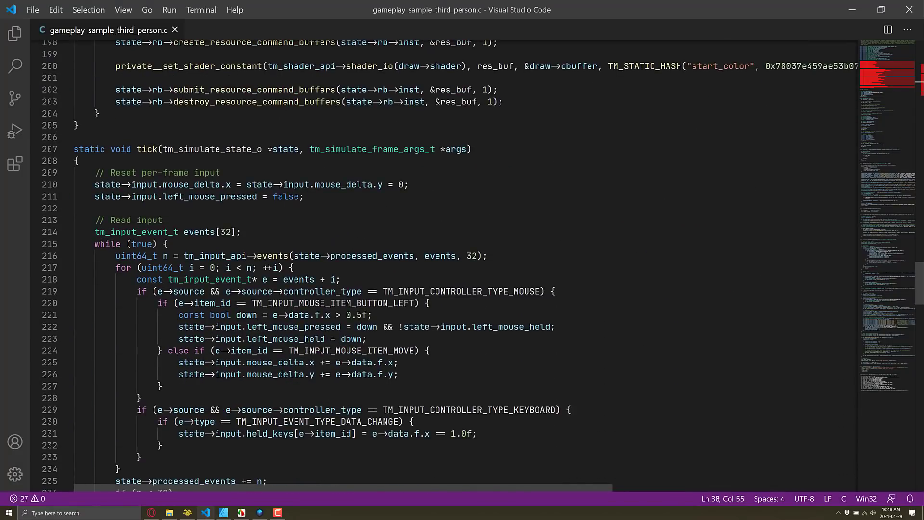
Highlight the tick function name and its "Read input" comment, and review the remaining code through tm_load_plugin.
{"action": "double_click", "coordinate": [147, 149]}
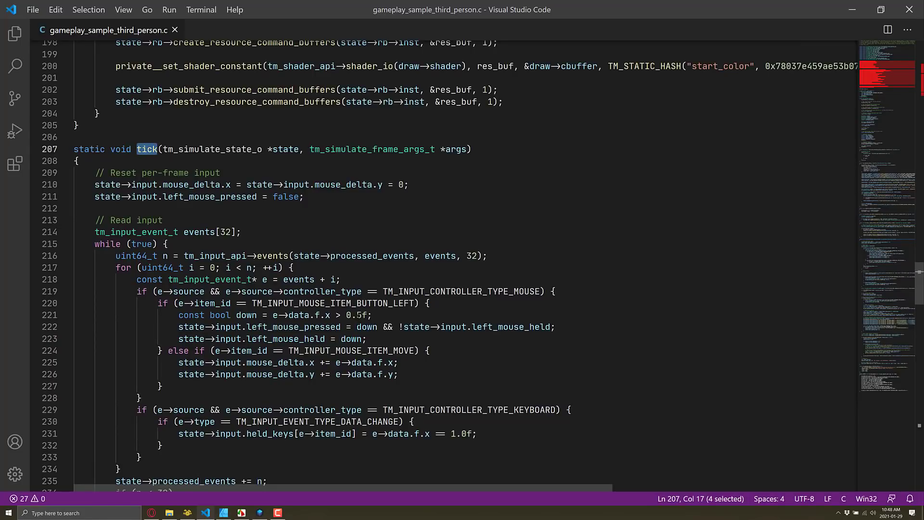
{"action": "left_click_drag", "start_coordinate": [163, 220], "coordinate": [104, 220]}
{"action": "scroll", "coordinate": [330, 219], "scroll_direction": "down", "scroll_amount": 4}
{"action": "scroll", "coordinate": [331, 218], "scroll_direction": "down", "scroll_amount": 20}
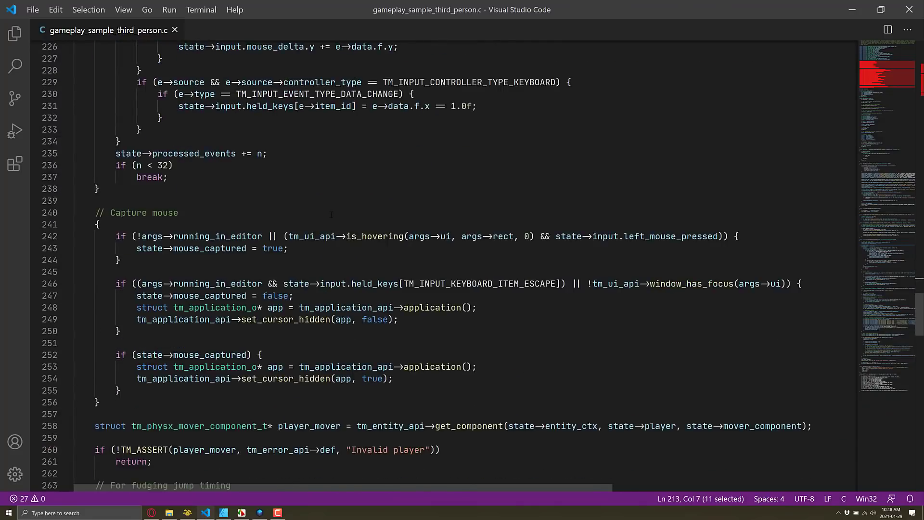
{"action": "scroll", "coordinate": [332, 219], "scroll_direction": "down", "scroll_amount": 14}
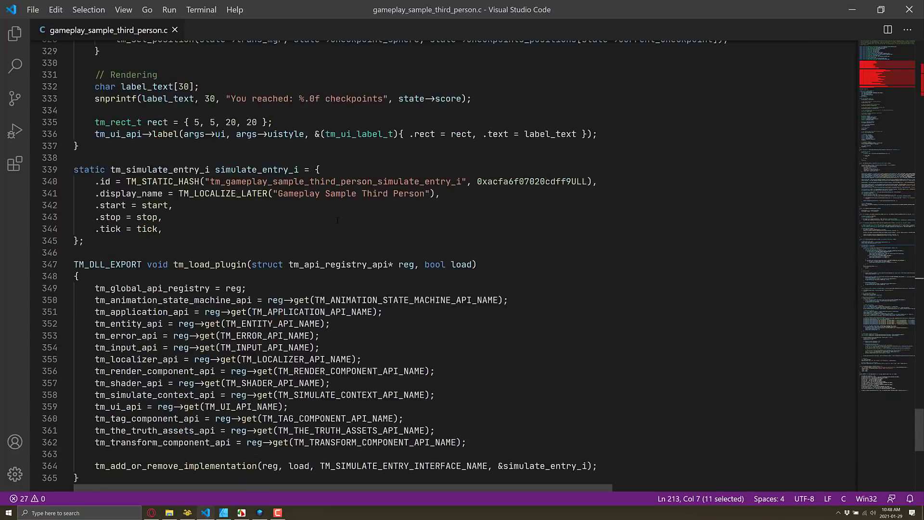
{"action": "scroll", "coordinate": [385, 242], "scroll_direction": "down", "scroll_amount": 5}
{"action": "scroll", "coordinate": [384, 242], "scroll_direction": "up", "scroll_amount": 20}
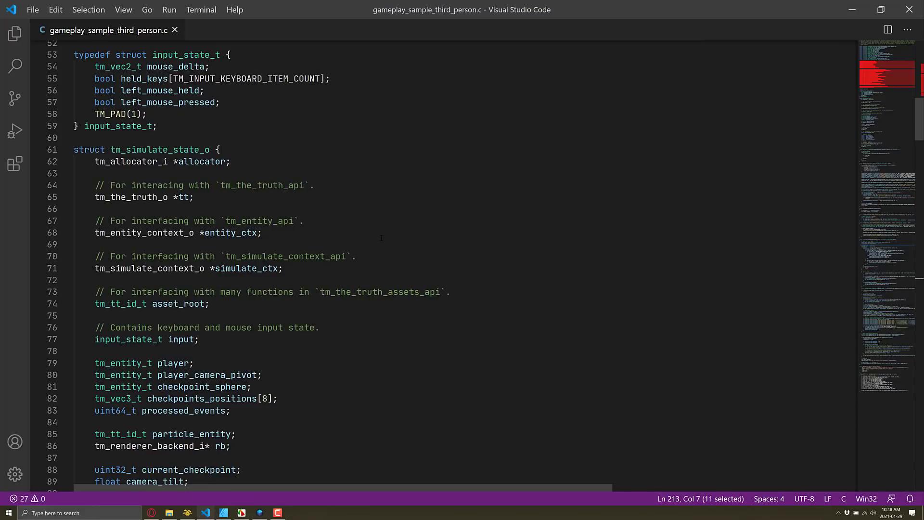
Switch back to The Machinery and review the available editor views and the scene commands.
{"action": "key", "text": "alt+Tab"}
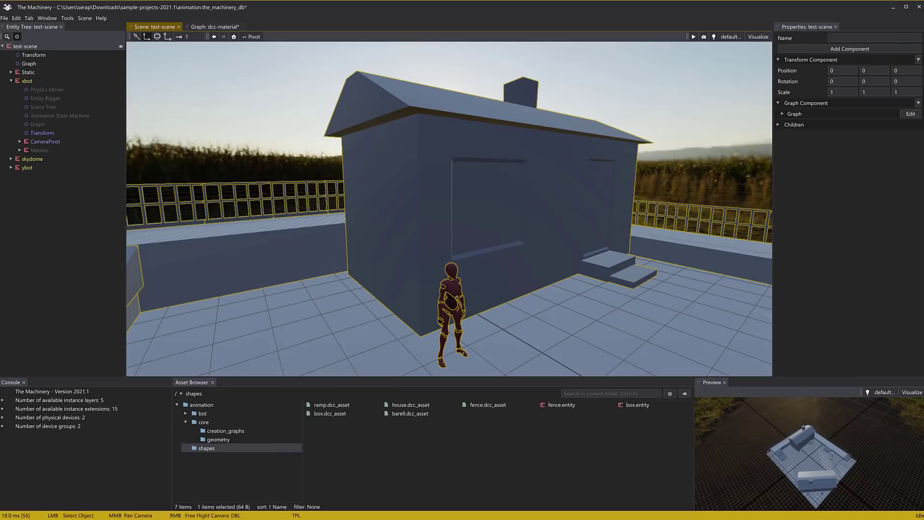
{"action": "left_click", "coordinate": [29, 19]}
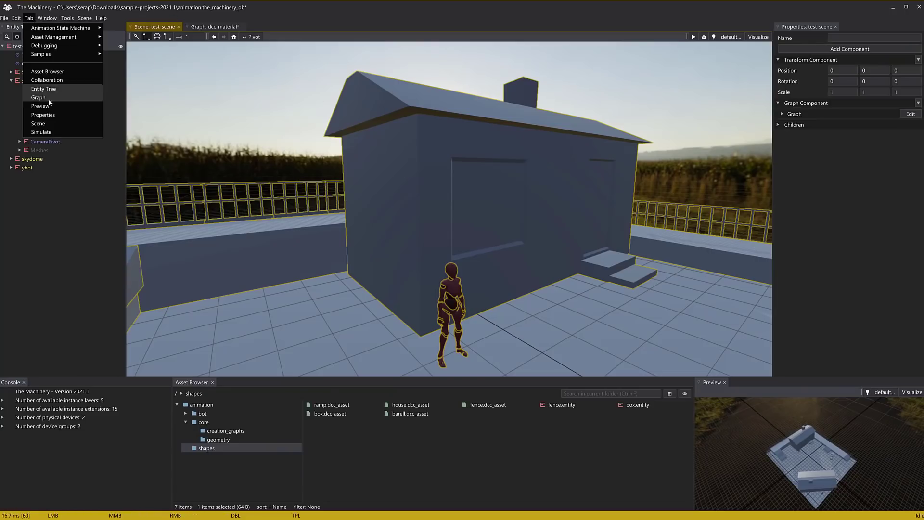
{"action": "mouse_move", "coordinate": [67, 19]}
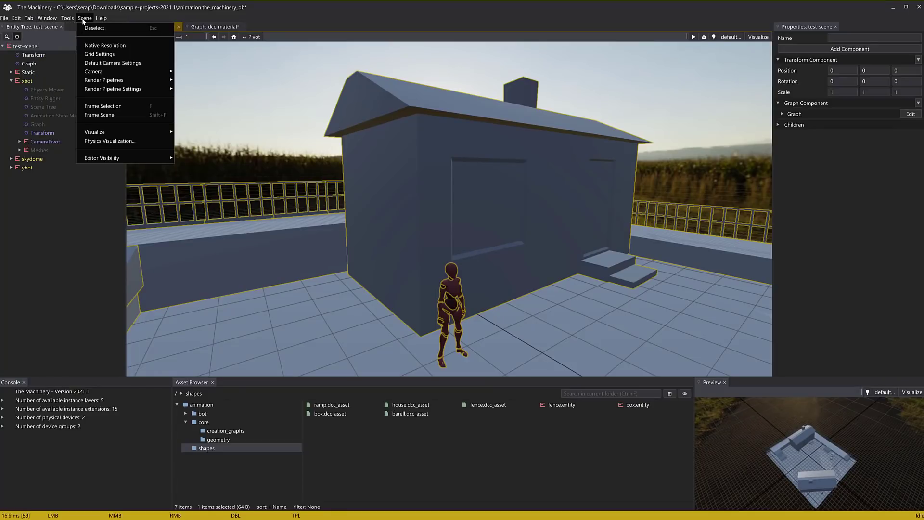
{"action": "left_click", "coordinate": [357, 4]}
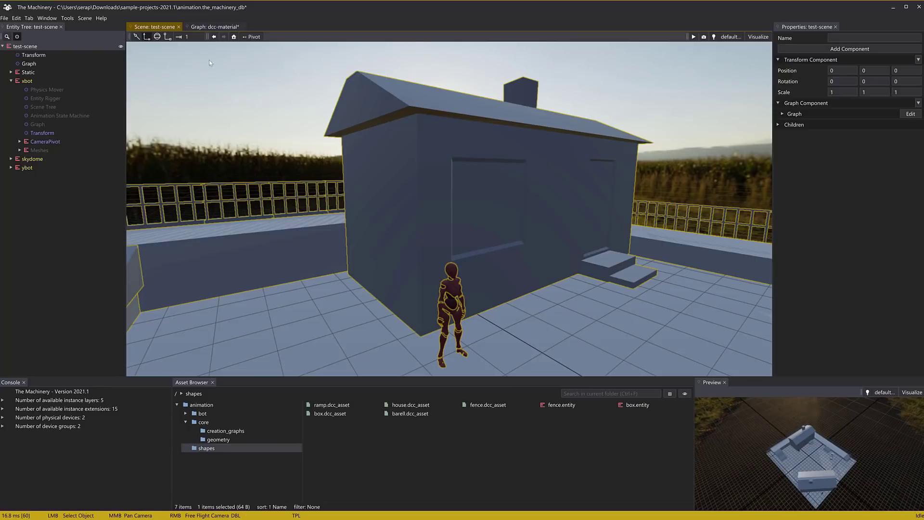
Inspect the properties of the test-scene root, the test-scene.entity asset in the animation folder, the xbot entity and the scene's Graph component.
{"action": "left_click", "coordinate": [14, 47]}
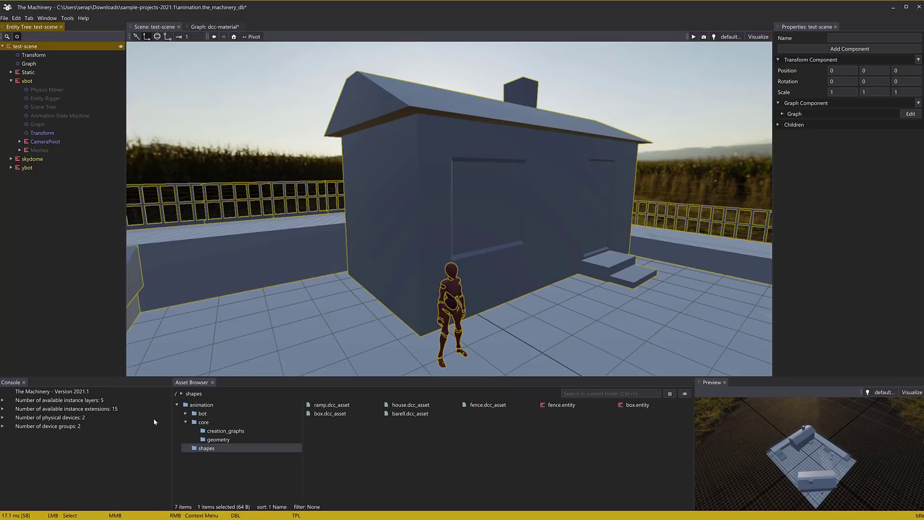
{"action": "left_click", "coordinate": [200, 406]}
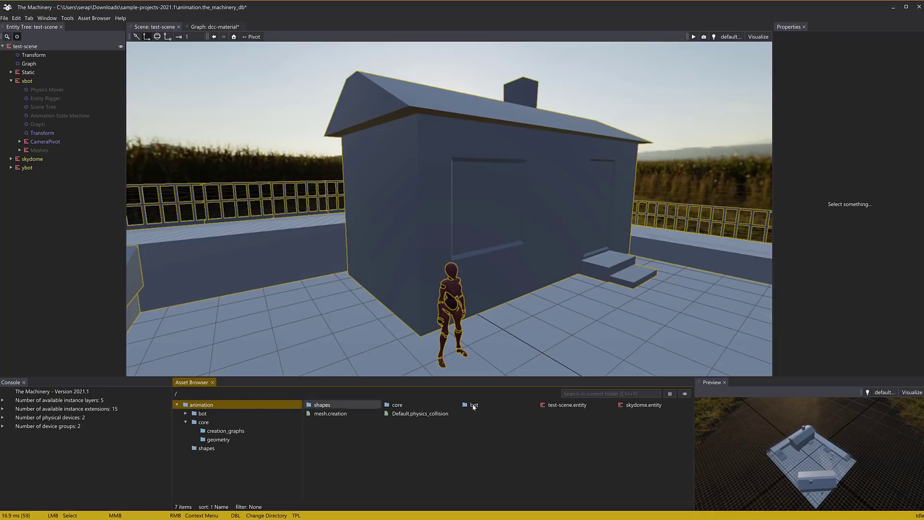
{"action": "left_click", "coordinate": [566, 405]}
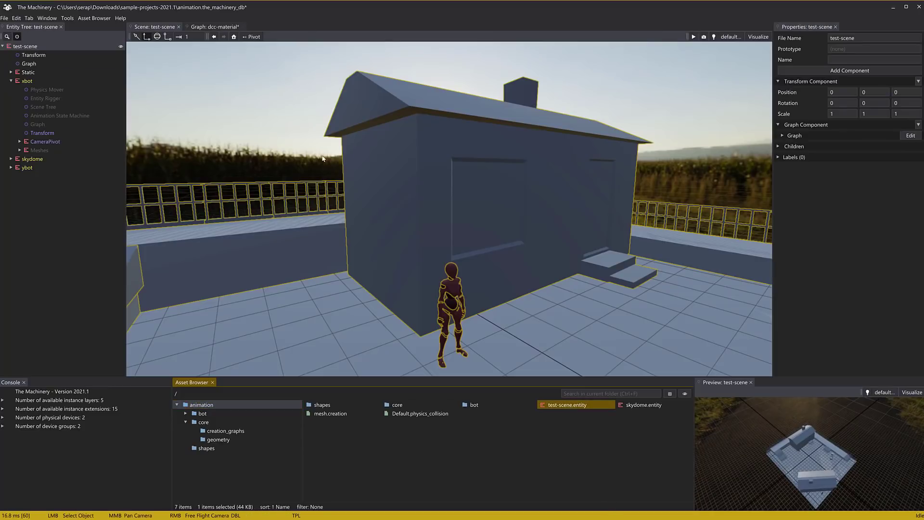
{"action": "left_click", "coordinate": [29, 80]}
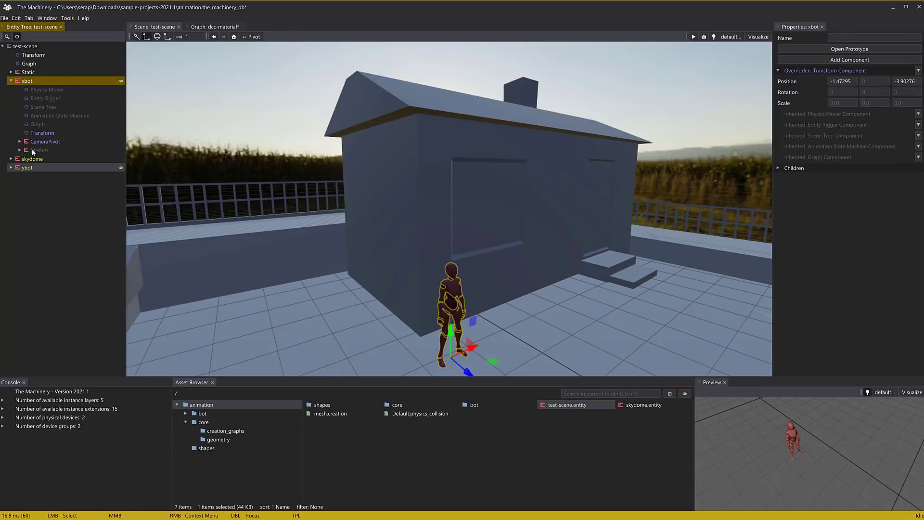
{"action": "left_click", "coordinate": [30, 65]}
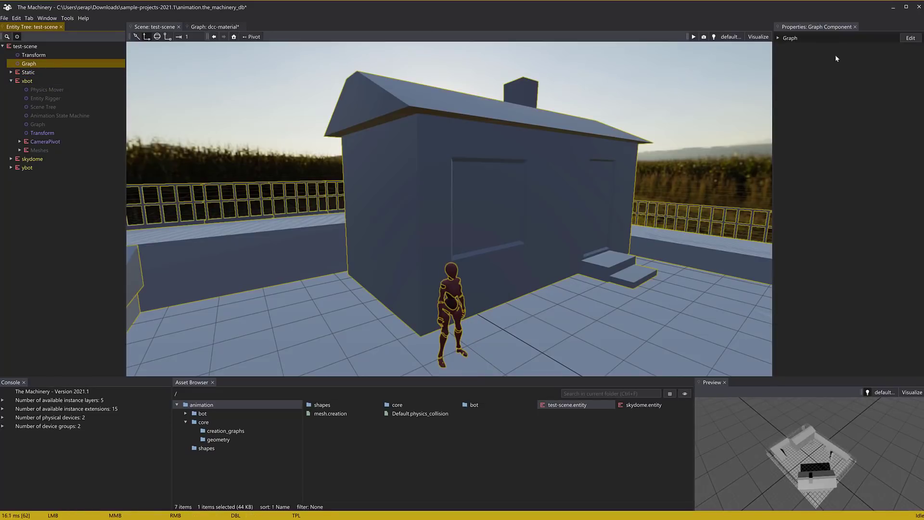
Select the xbot entity in the test scene and open its source asset xbot.entity from the bot folder.
{"action": "left_click", "coordinate": [24, 82]}
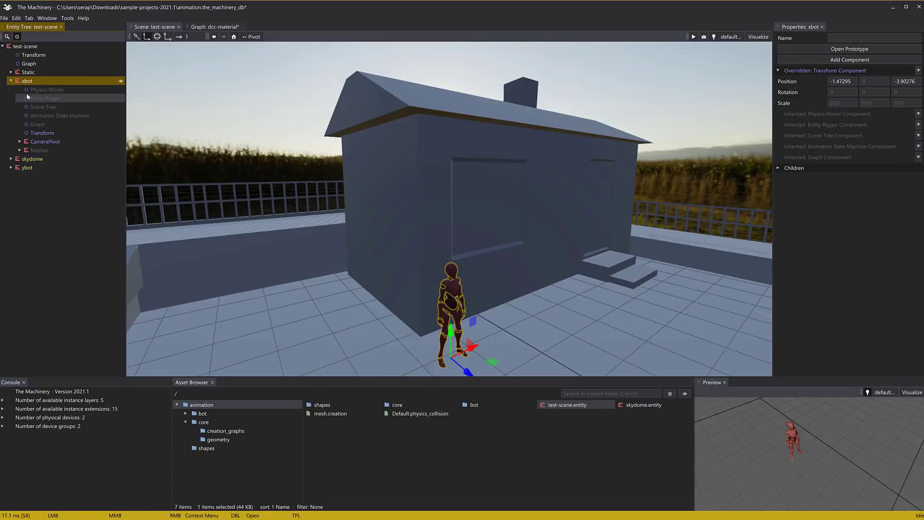
{"action": "left_click", "coordinate": [470, 406]}
{"action": "double_click", "coordinate": [470, 406]}
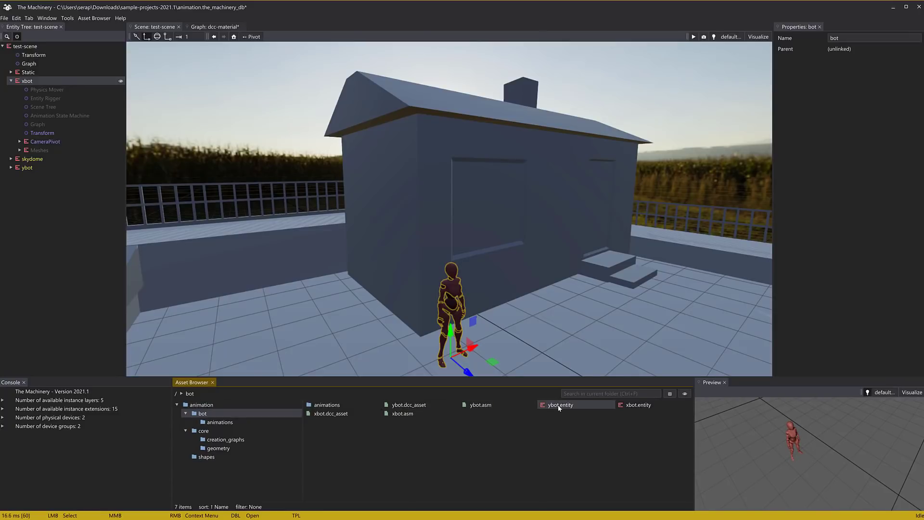
{"action": "double_click", "coordinate": [638, 405]}
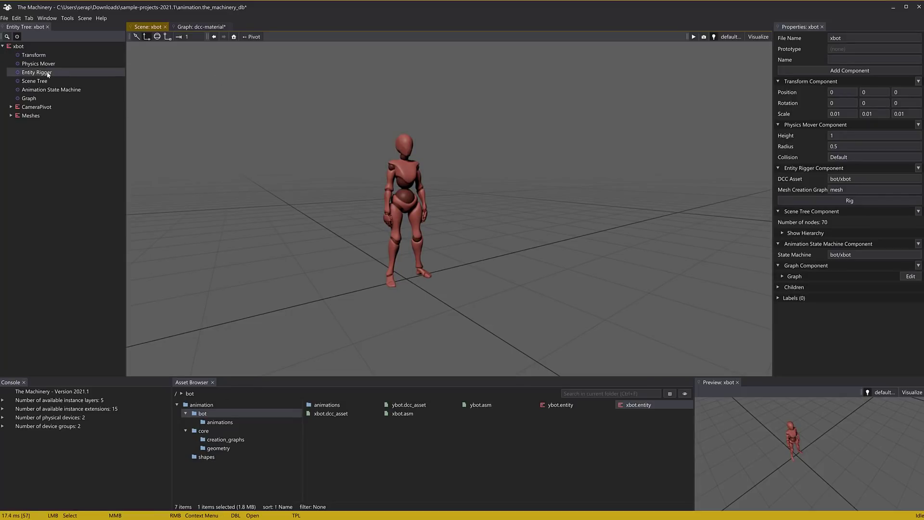
Inspect xbot's Transform, Physics Mover, Scene Tree and Entity Rigger components and its CameraPivot and Meshes children.
{"action": "left_click", "coordinate": [38, 56]}
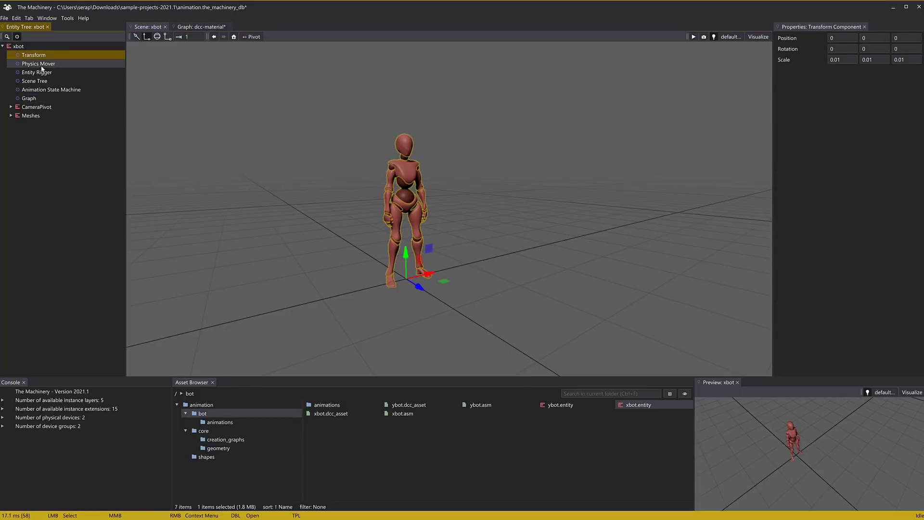
{"action": "left_click", "coordinate": [42, 65]}
{"action": "left_click", "coordinate": [43, 81]}
{"action": "left_click", "coordinate": [38, 72]}
{"action": "left_click", "coordinate": [36, 107]}
{"action": "left_click", "coordinate": [31, 116]}
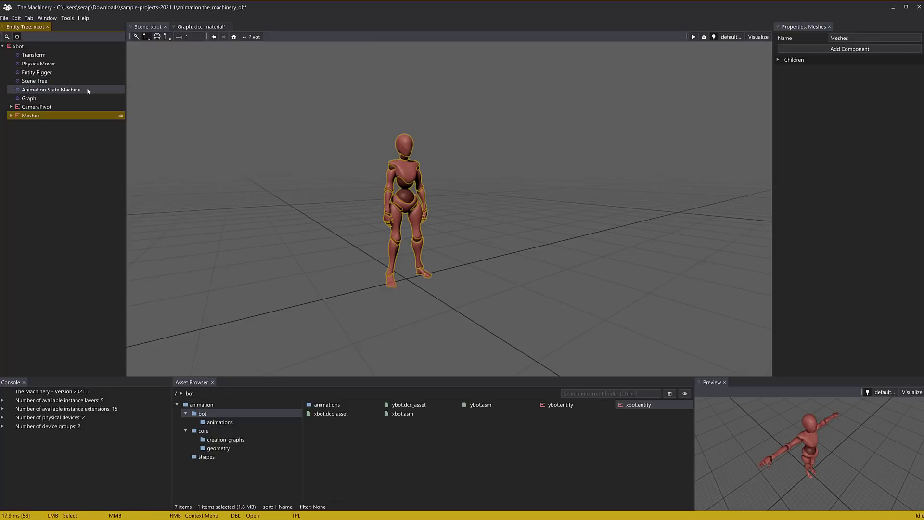
Open the xbot.asm animation state machine and examine the idle and death states in the Locomotion graph.
{"action": "double_click", "coordinate": [400, 415]}
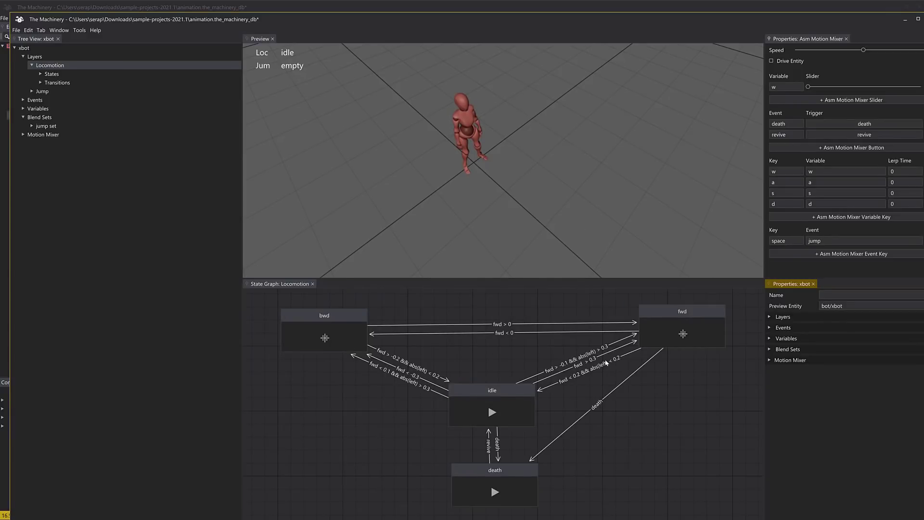
{"action": "left_click", "coordinate": [485, 396]}
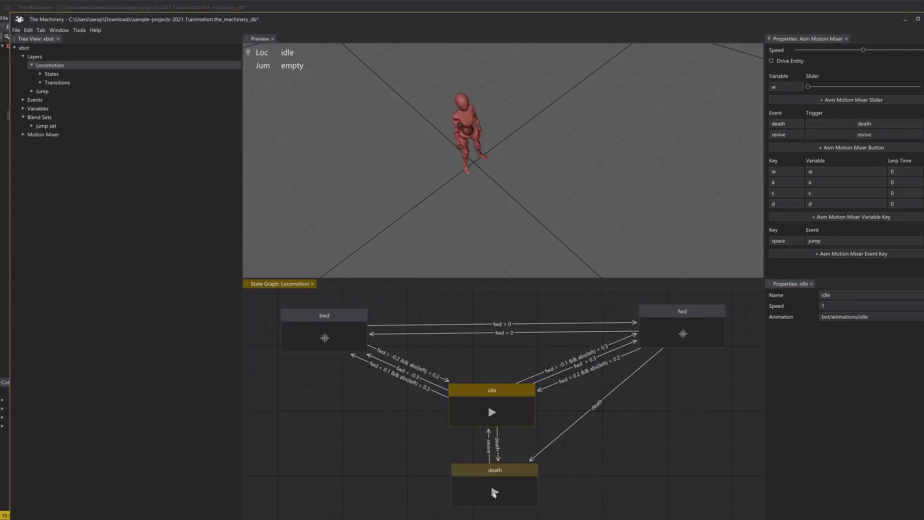
{"action": "left_click", "coordinate": [495, 492]}
Add another transition from the death state to the idle state in the Locomotion graph and select idle.
{"action": "right_click", "coordinate": [495, 492]}
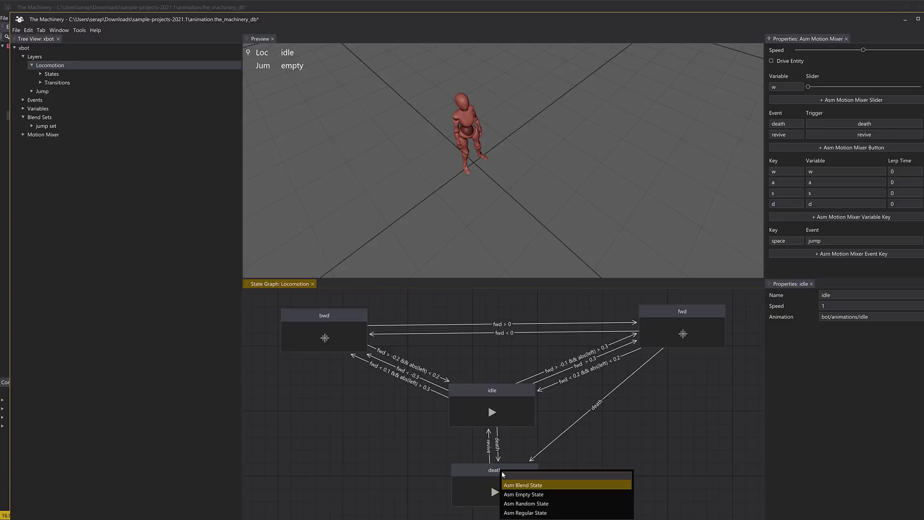
{"action": "right_click", "coordinate": [475, 482]}
{"action": "right_click_drag", "start_coordinate": [490, 401], "coordinate": [505, 391]}
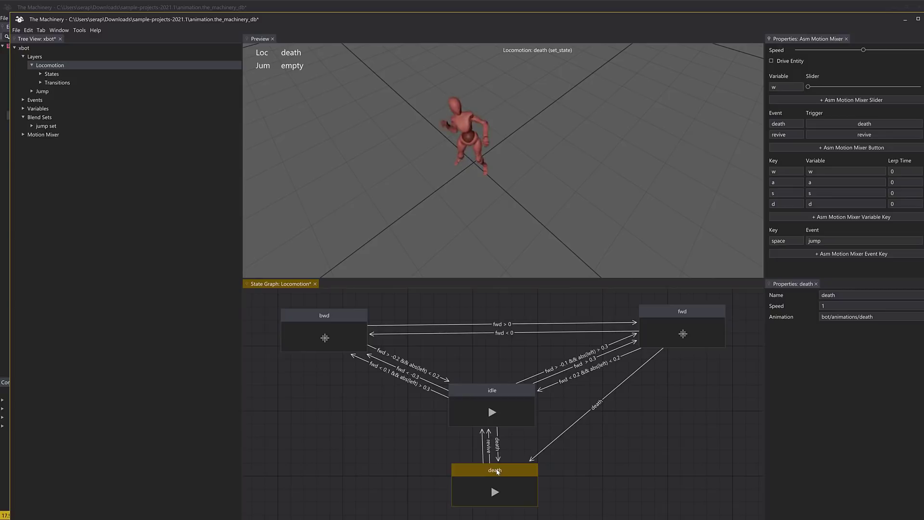
{"action": "left_click", "coordinate": [517, 393]}
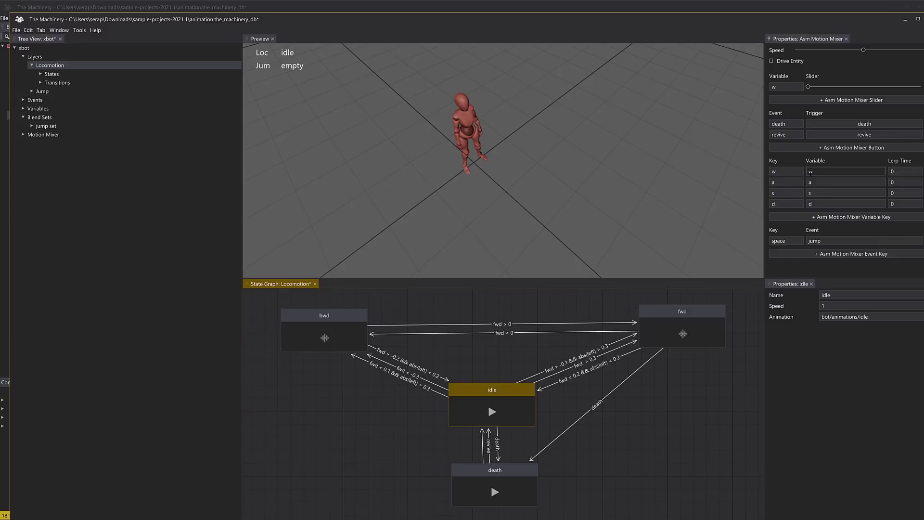
Switch to Visual Studio Code and examine the animation state machine input code, highlighting tm_animation_state_machine_api and the hash of the "w" variable.
{"action": "key", "text": "alt+Tab"}
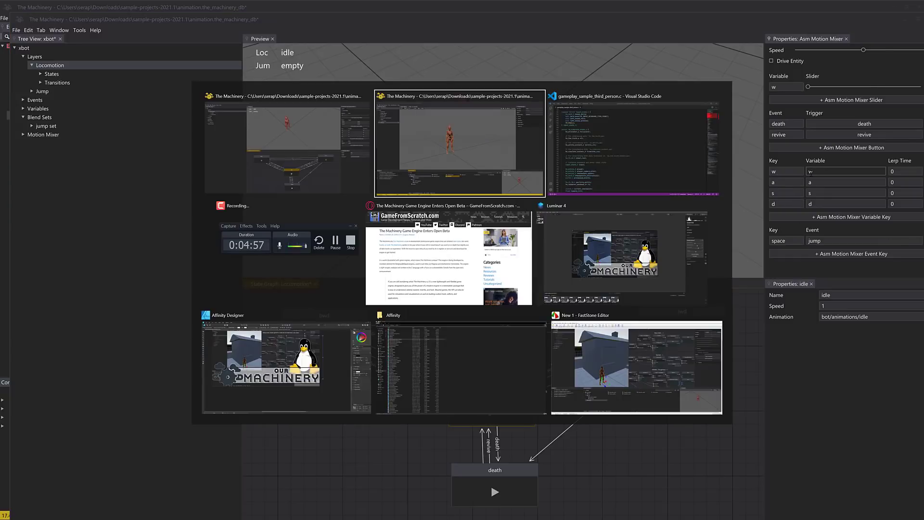
{"action": "key", "text": "alt+Tab"}
{"action": "scroll", "coordinate": [469, 336], "scroll_direction": "down", "scroll_amount": 20}
{"action": "scroll", "coordinate": [469, 336], "scroll_direction": "up", "scroll_amount": 12}
{"action": "scroll", "coordinate": [449, 267], "scroll_direction": "up", "scroll_amount": 16}
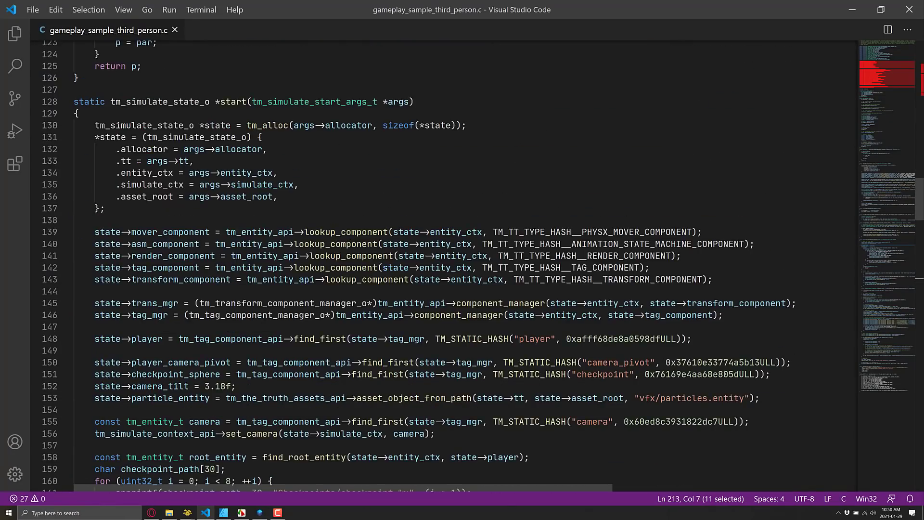
{"action": "scroll", "coordinate": [451, 293], "scroll_direction": "down", "scroll_amount": 20}
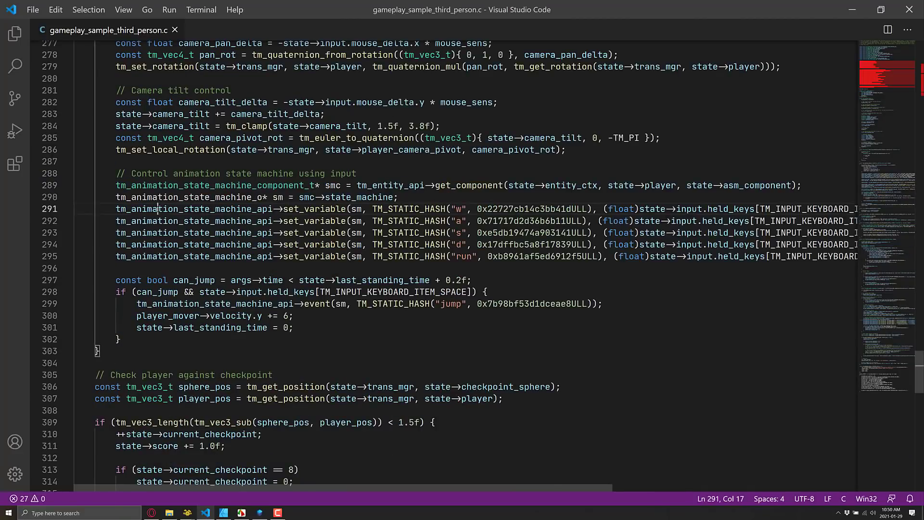
{"action": "double_click", "coordinate": [244, 209]}
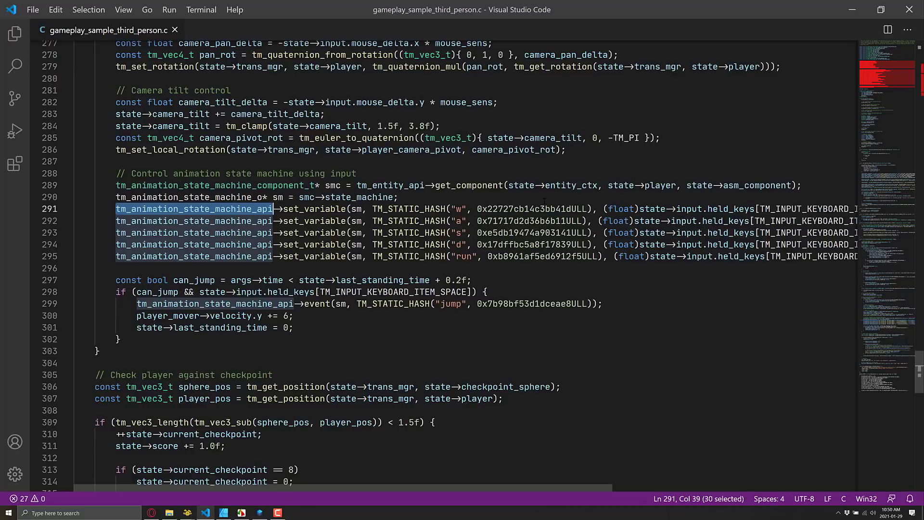
{"action": "double_click", "coordinate": [533, 209]}
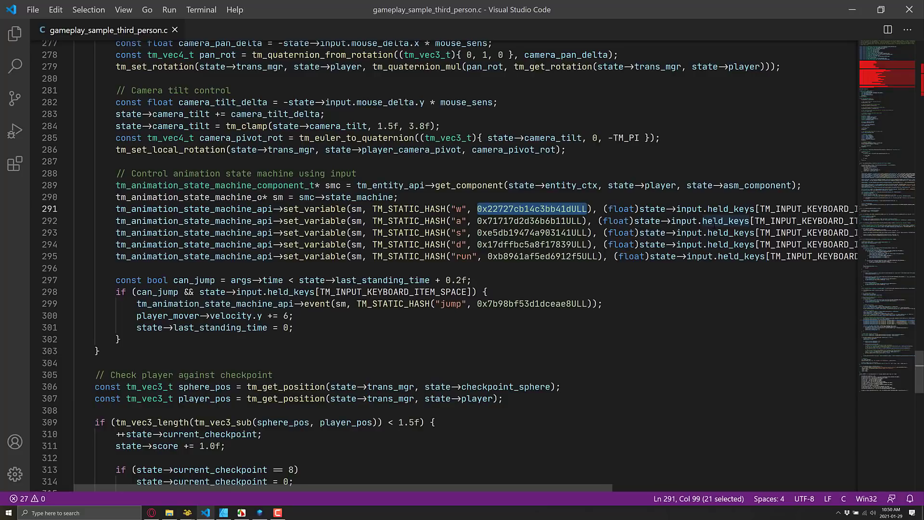
Switch to the web browser and show the Our Machinery home page in full screen.
{"action": "key", "text": "alt+Tab"}
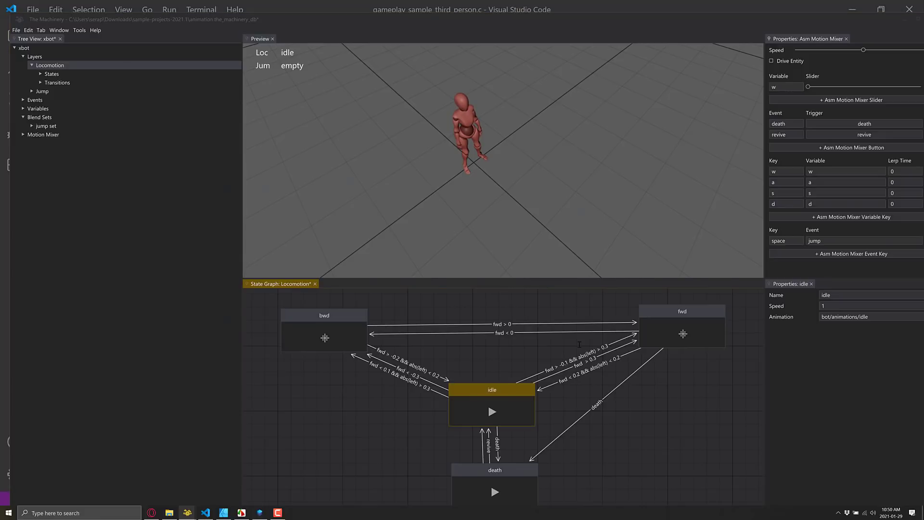
{"action": "key", "text": "alt+Tab"}
{"action": "key", "text": "alt+Tab"}
{"action": "key", "text": "alt+Tab"}
{"action": "key", "text": "alt+Tab"}
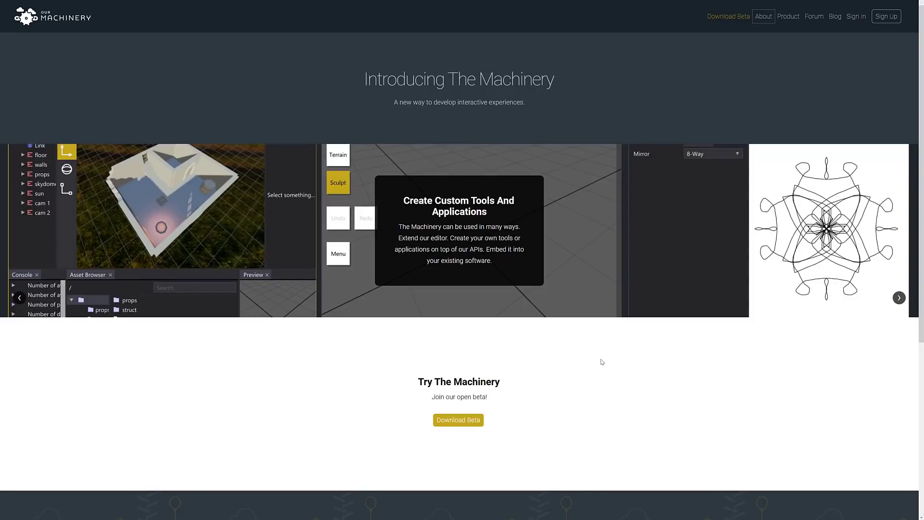
{"action": "key", "text": "F11"}
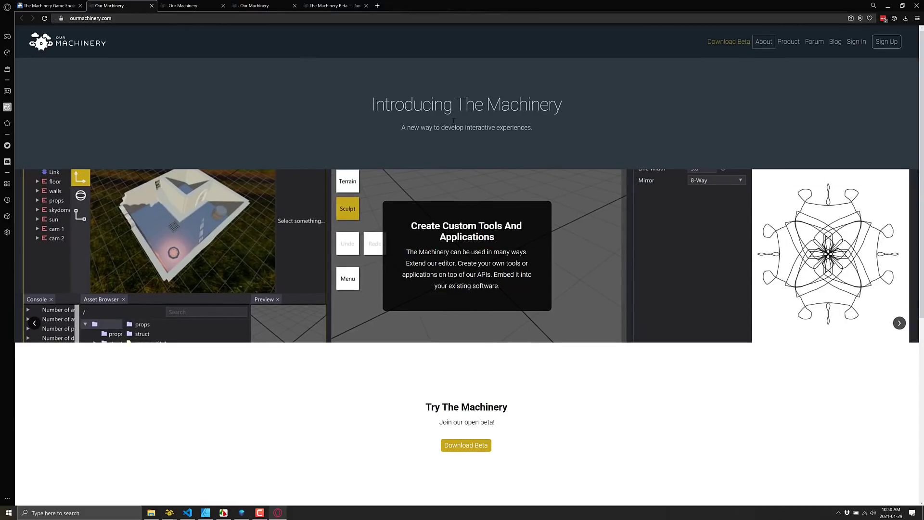
{"action": "key", "text": "F11"}
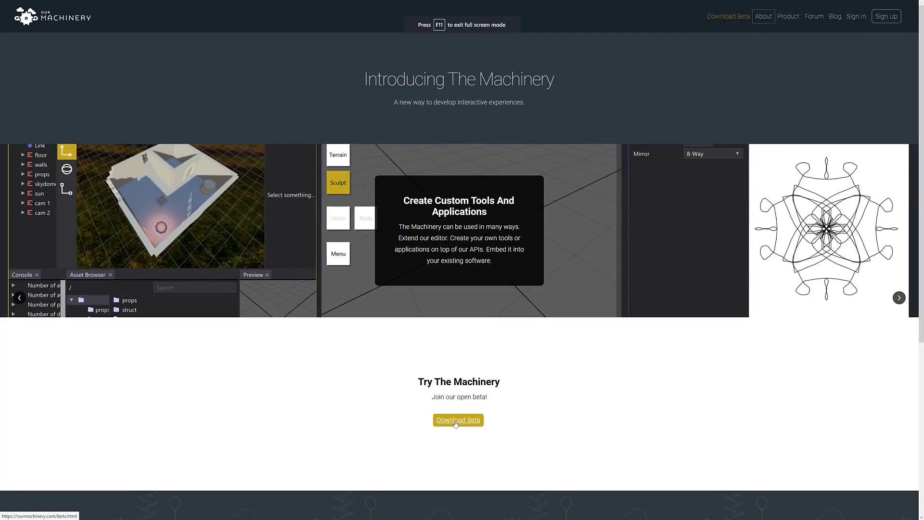
Open the beta download page and review its requirements, highlighting the Vulkan 1.2 GPU line and the Linux package install command.
{"action": "left_click", "coordinate": [458, 421]}
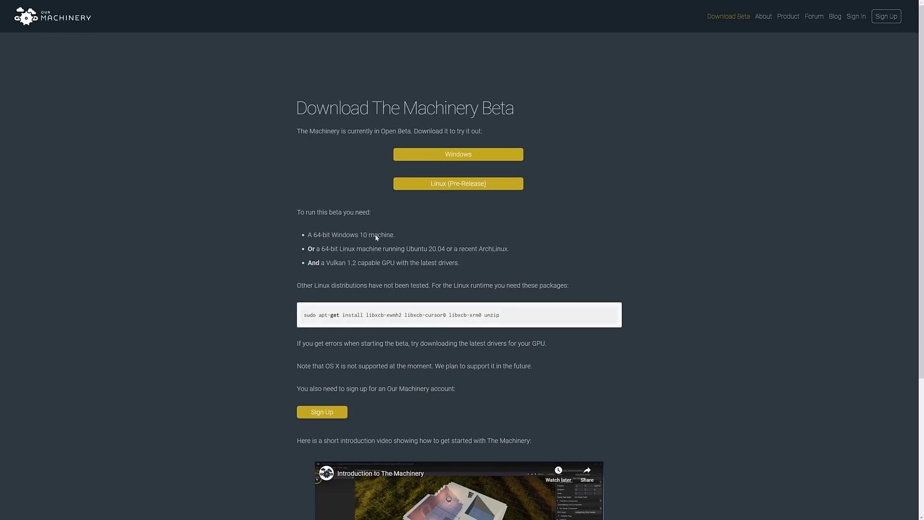
{"action": "left_click_drag", "start_coordinate": [327, 262], "coordinate": [470, 262]}
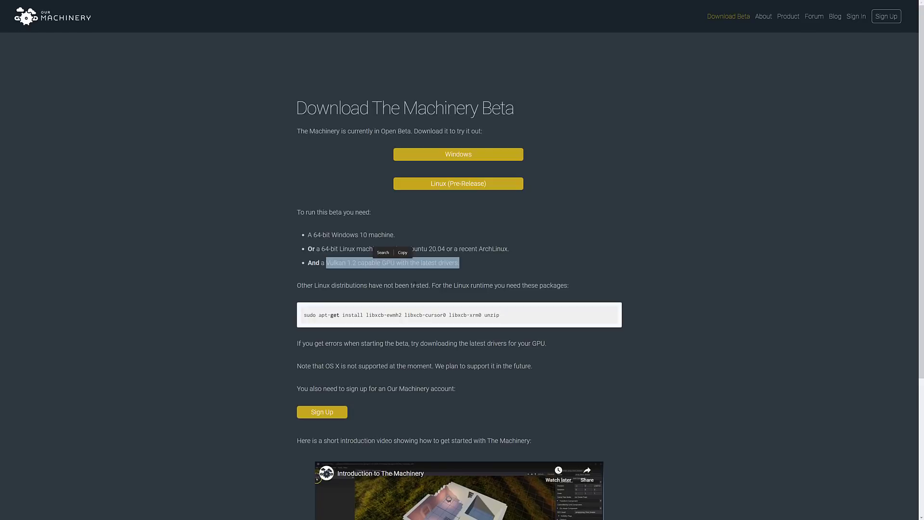
{"action": "left_click_drag", "start_coordinate": [305, 315], "coordinate": [550, 320]}
{"action": "left_click", "coordinate": [550, 320]}
{"action": "scroll", "coordinate": [559, 391], "scroll_direction": "down", "scroll_amount": 4}
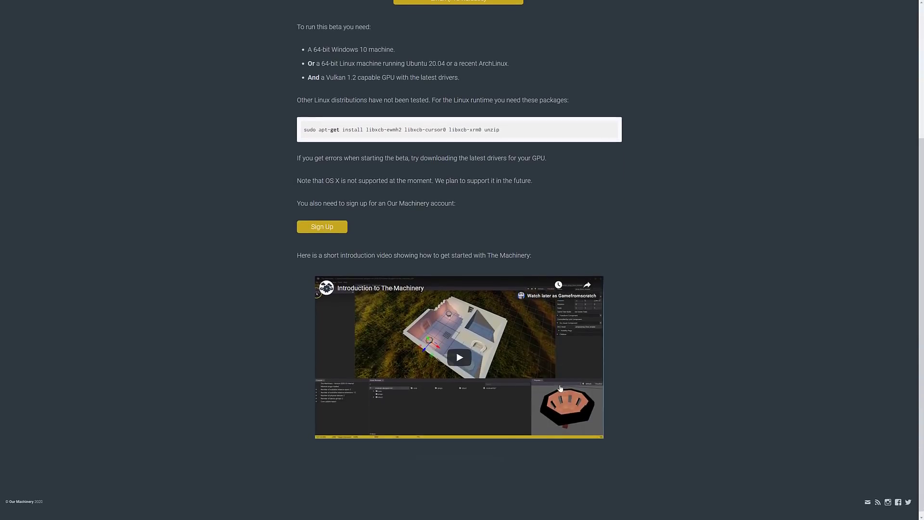
{"action": "scroll", "coordinate": [609, 283], "scroll_direction": "up", "scroll_amount": 4}
Read through the Product page from the "A toolbox of building blocks" section down to "Not just for games".
{"action": "scroll", "coordinate": [608, 282], "scroll_direction": "up", "scroll_amount": 1}
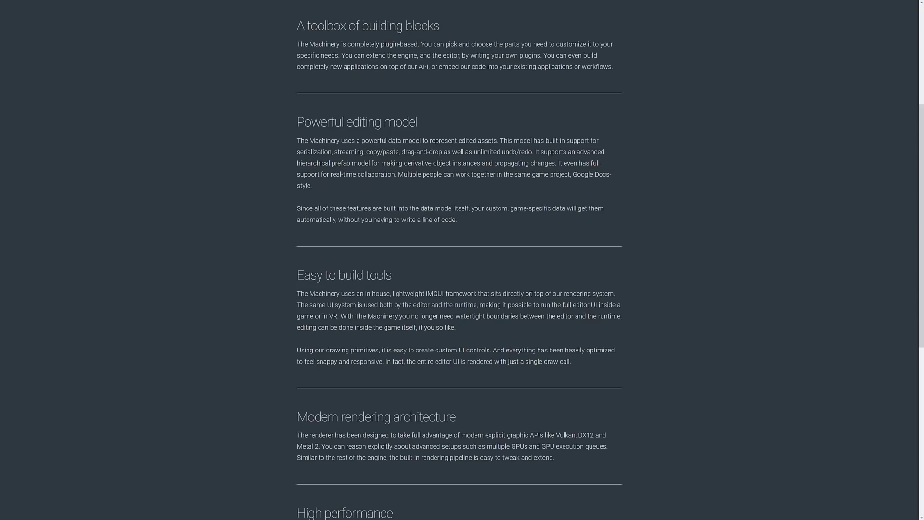
{"action": "scroll", "coordinate": [531, 293], "scroll_direction": "up", "scroll_amount": 4}
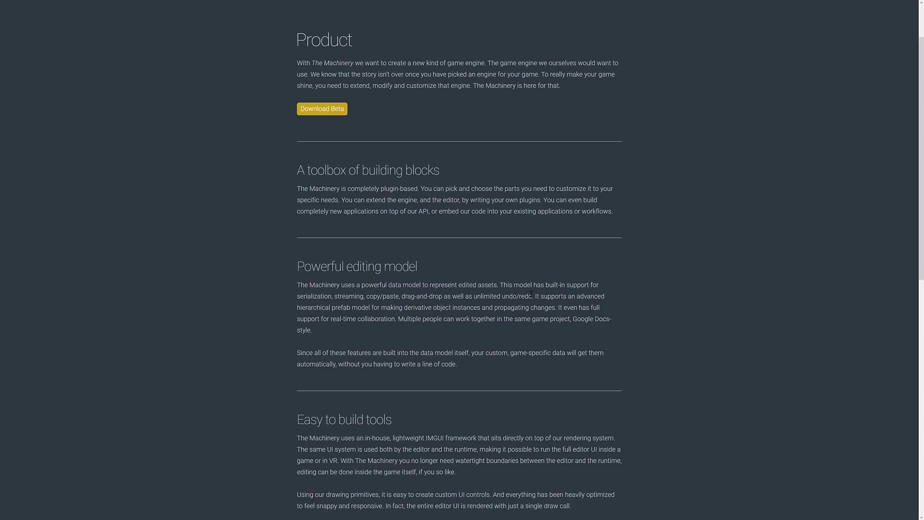
{"action": "scroll", "coordinate": [530, 293], "scroll_direction": "down", "scroll_amount": 2}
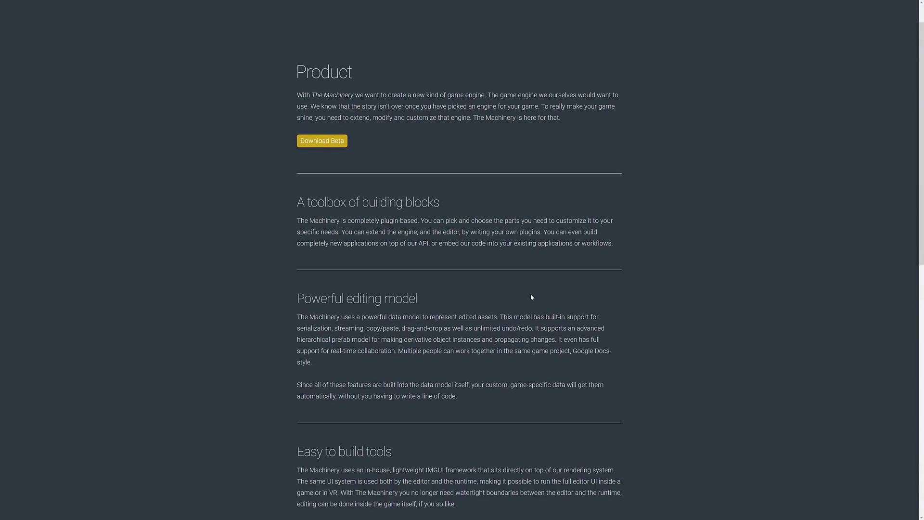
{"action": "left_click_drag", "start_coordinate": [308, 130], "coordinate": [462, 126]}
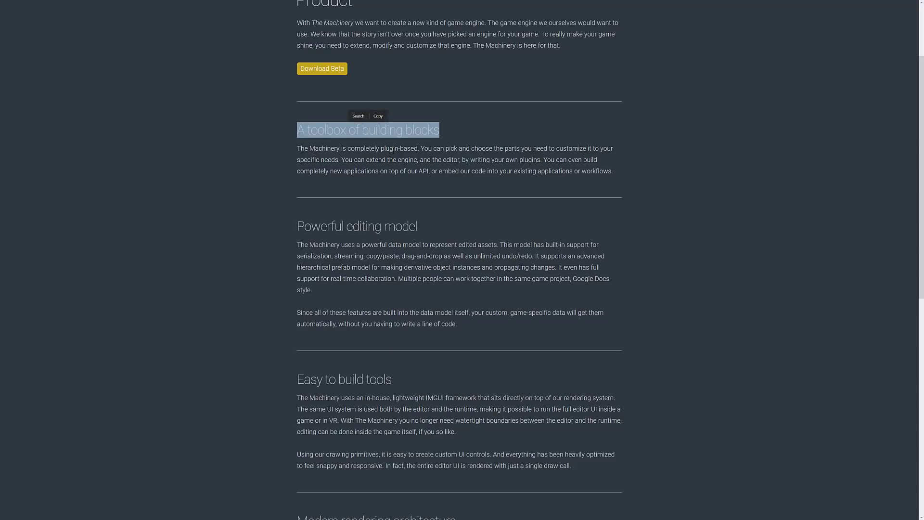
{"action": "scroll", "coordinate": [495, 215], "scroll_direction": "down", "scroll_amount": 2}
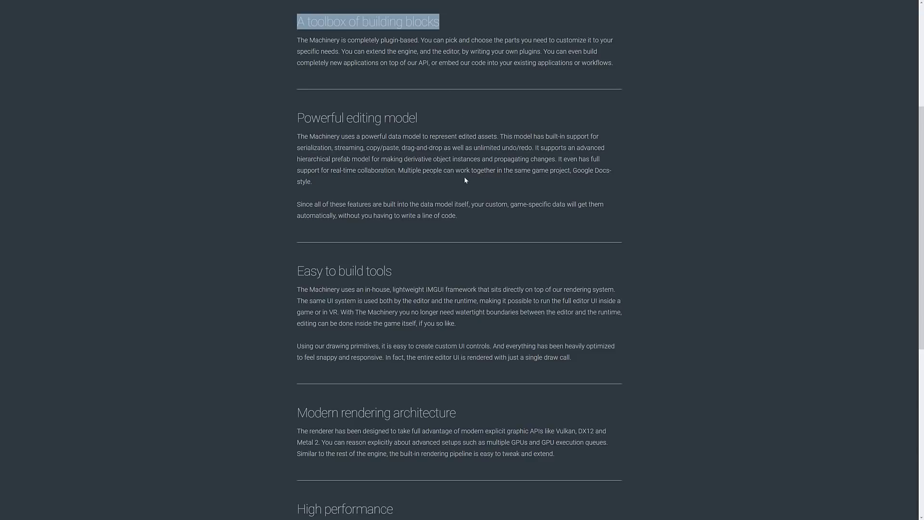
{"action": "scroll", "coordinate": [412, 145], "scroll_direction": "down", "scroll_amount": 1}
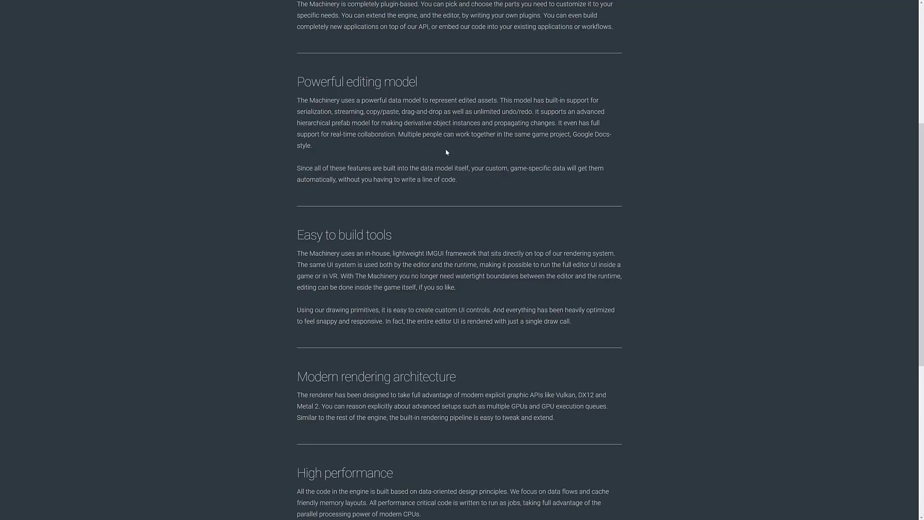
{"action": "scroll", "coordinate": [446, 152], "scroll_direction": "down", "scroll_amount": 4}
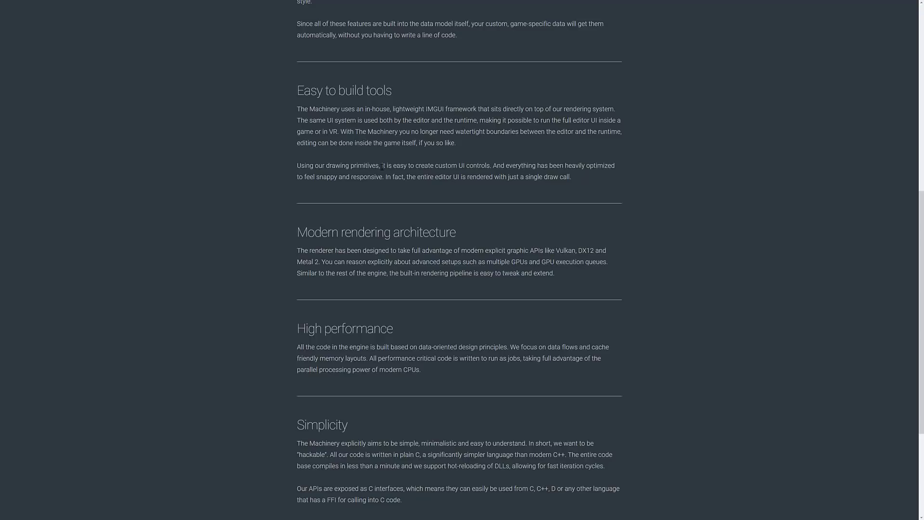
{"action": "scroll", "coordinate": [667, 234], "scroll_direction": "down", "scroll_amount": 3}
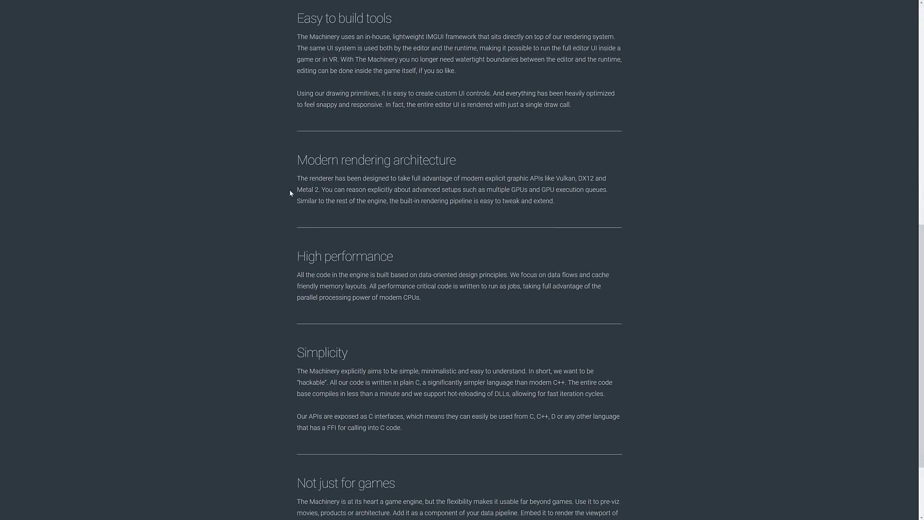
{"action": "scroll", "coordinate": [534, 236], "scroll_direction": "down", "scroll_amount": 4}
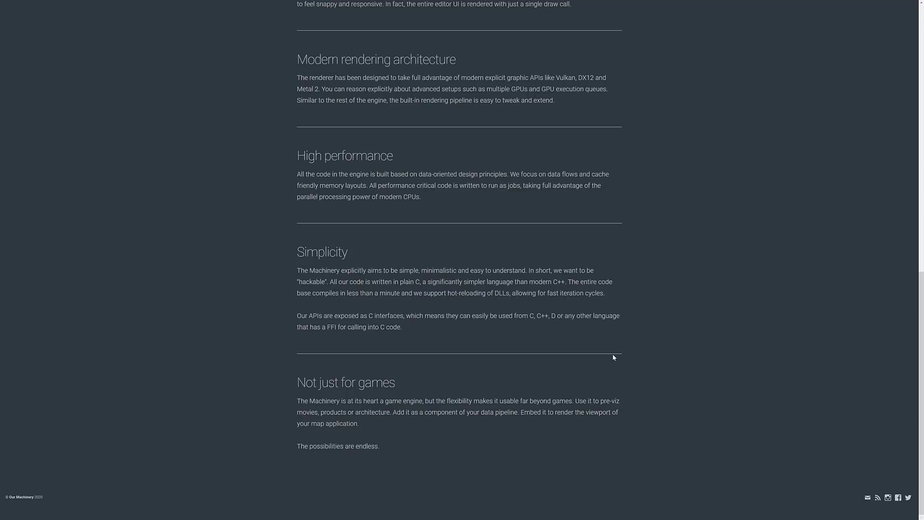
Return to the January 2021 (version 2021.1) beta announcement and enlarge the page text for reading.
{"action": "key", "text": "alt+Left"}
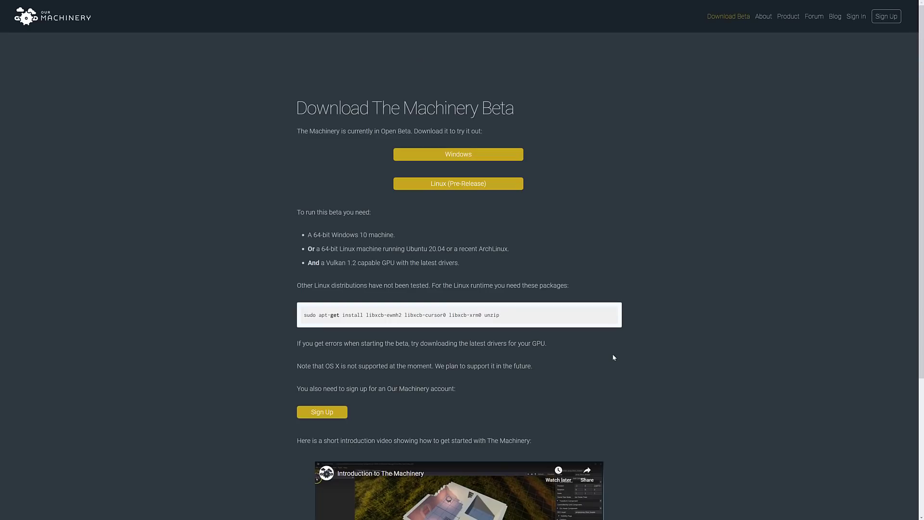
{"action": "key", "text": "alt+Left"}
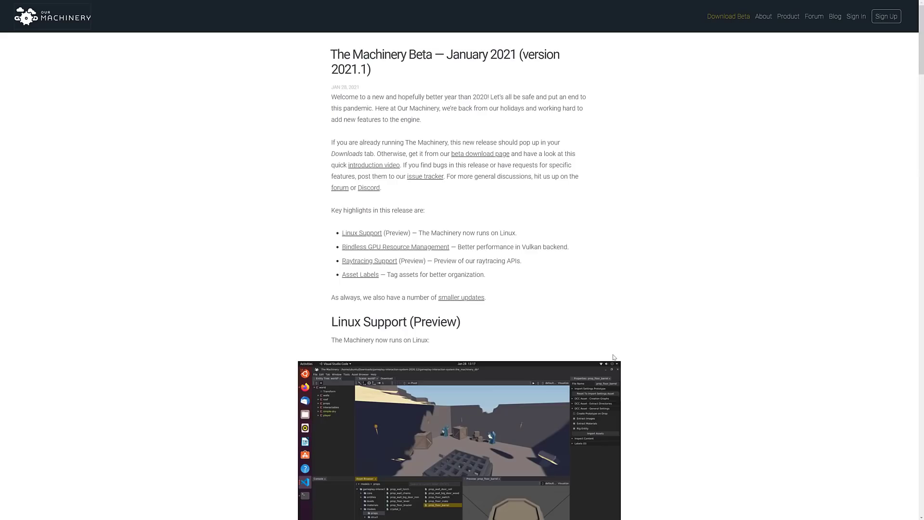
{"action": "scroll", "coordinate": [614, 358], "scroll_direction": "up", "scroll_amount": 3, "text": "ctrl"}
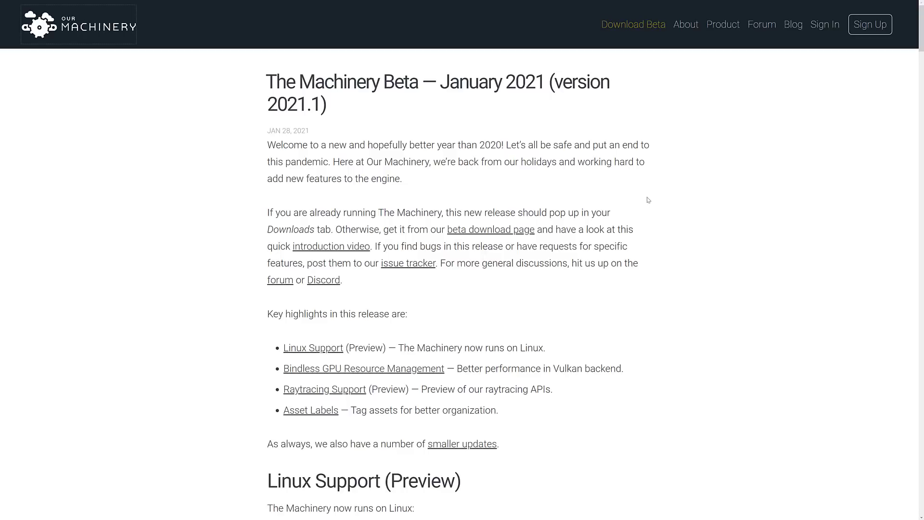
Switch back to The Machinery's main editor window with the xbot scene.
{"action": "key", "text": "alt+Tab"}
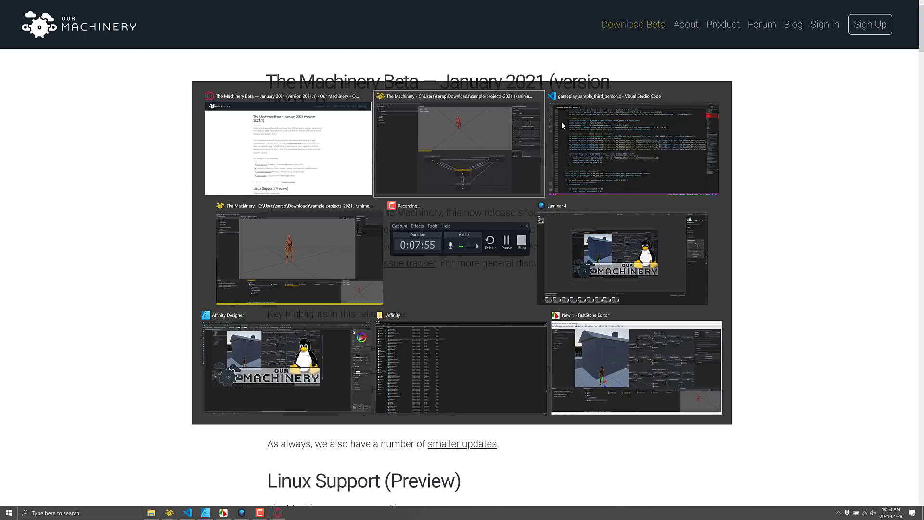
{"action": "left_click", "coordinate": [375, 92]}
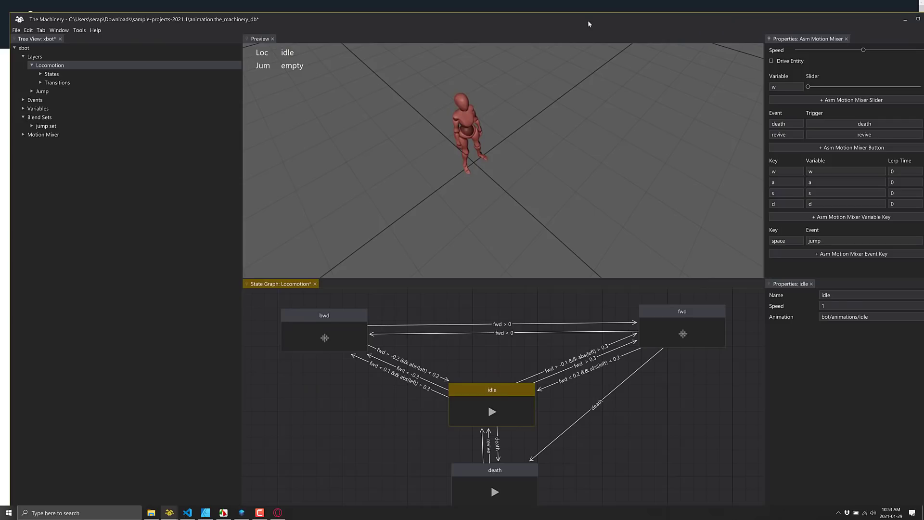
{"action": "key", "text": "alt+Tab"}
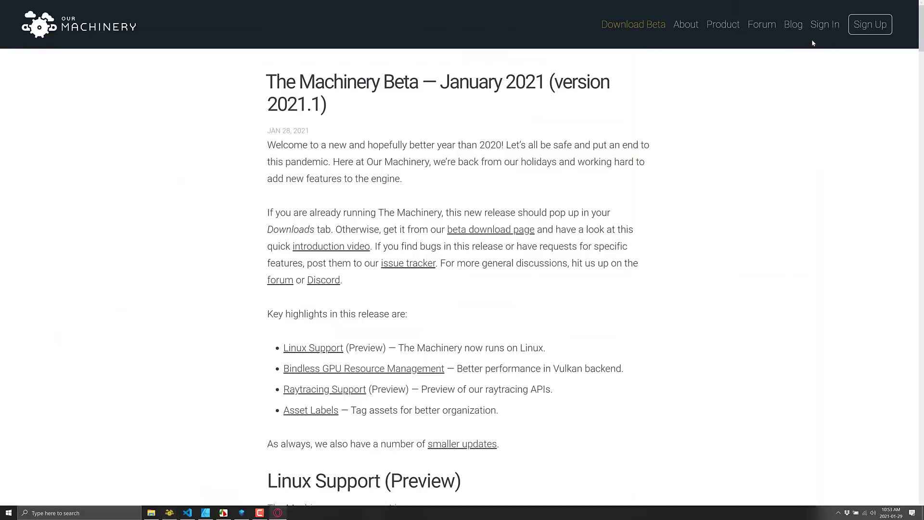
{"action": "key", "text": "alt+Tab"}
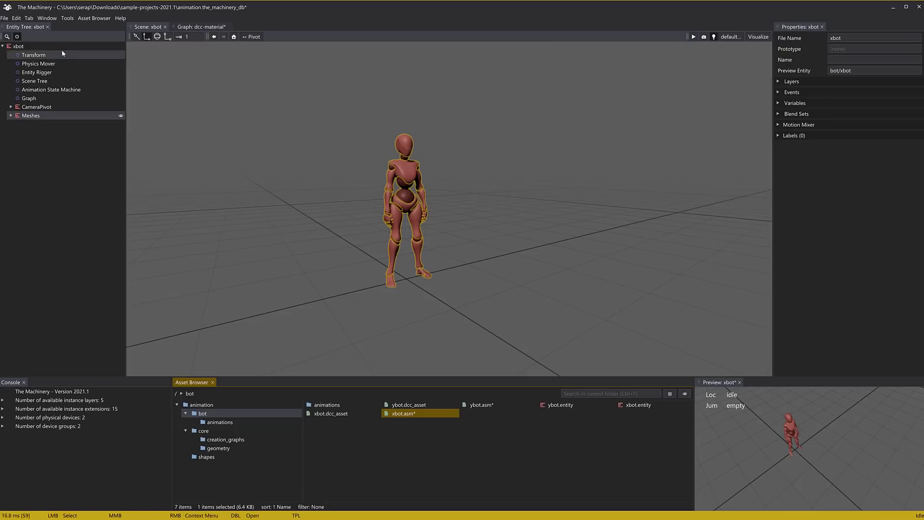
Find and open the sample projects download page, and review the engine versions and sample projects on offer.
{"action": "left_click", "coordinate": [67, 18]}
{"action": "mouse_move", "coordinate": [97, 21]}
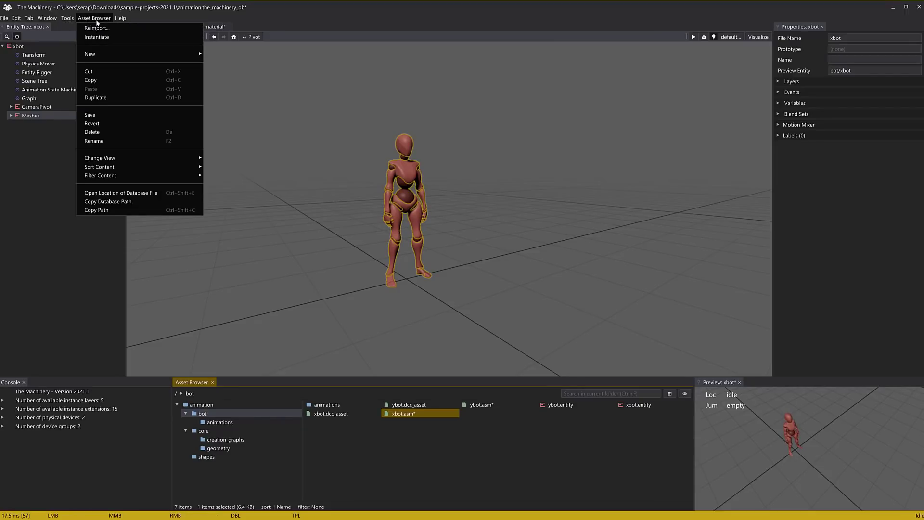
{"action": "mouse_move", "coordinate": [27, 20]}
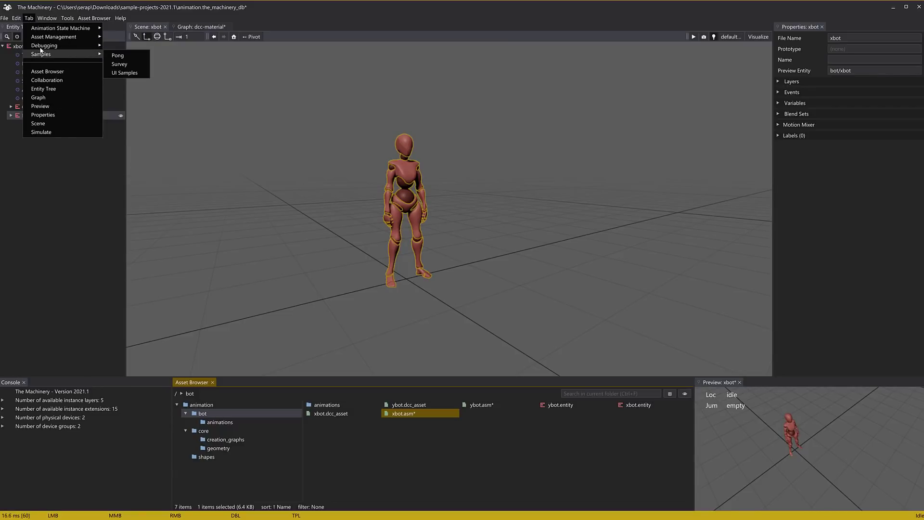
{"action": "mouse_move", "coordinate": [44, 56]}
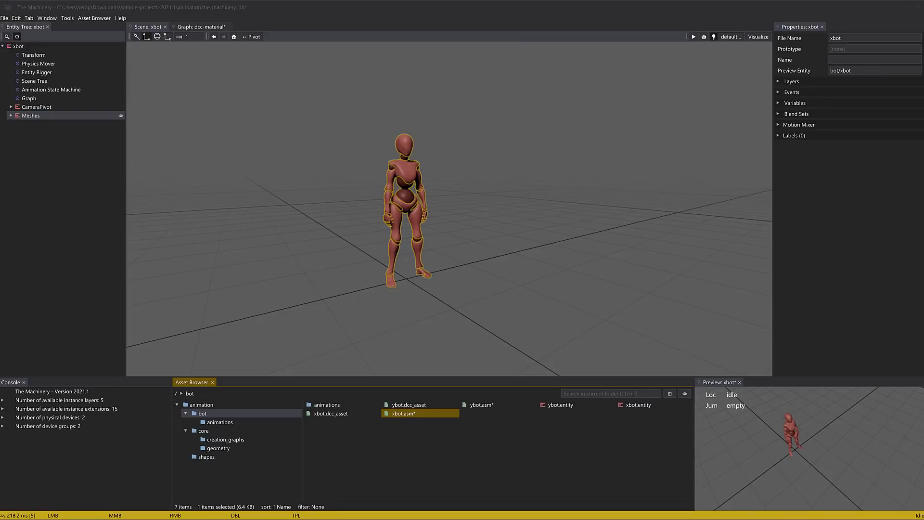
{"action": "left_click", "coordinate": [121, 19]}
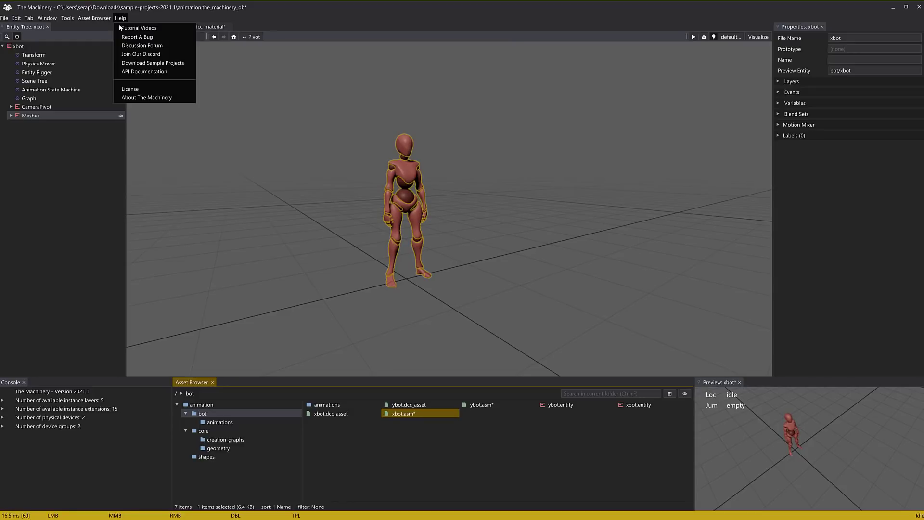
{"action": "left_click", "coordinate": [144, 65]}
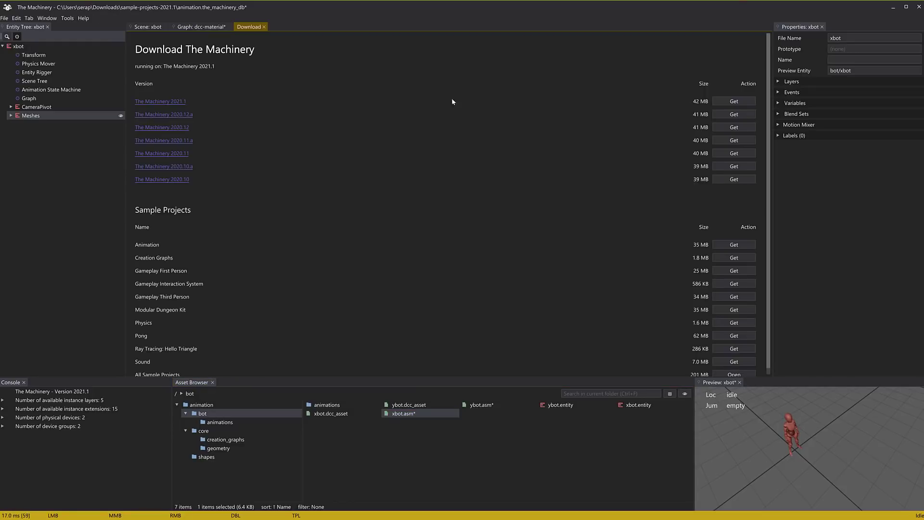
{"action": "scroll", "coordinate": [403, 295], "scroll_direction": "down", "scroll_amount": 1}
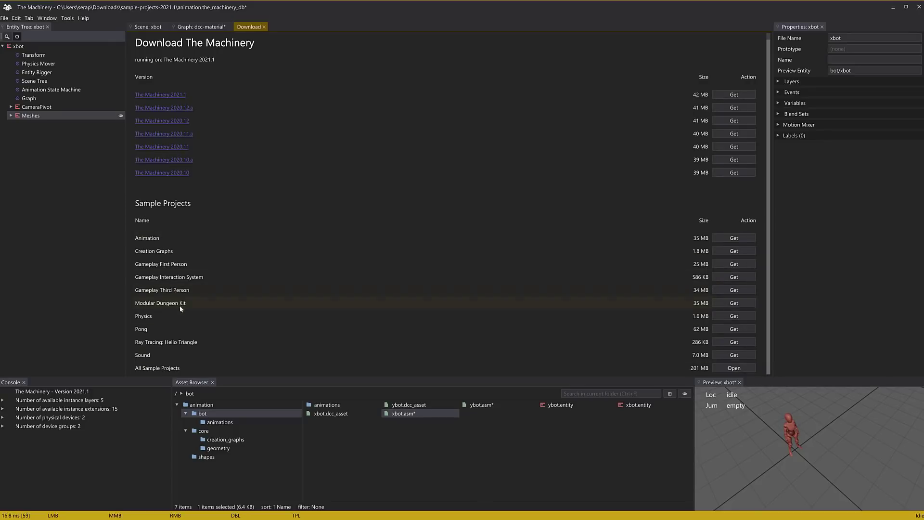
{"action": "scroll", "coordinate": [544, 281], "scroll_direction": "up", "scroll_amount": 1}
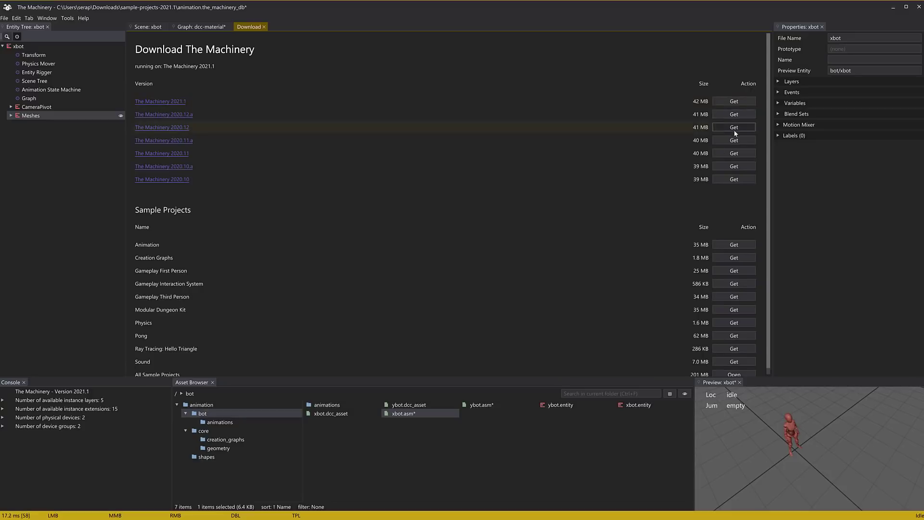
{"action": "scroll", "coordinate": [720, 159], "scroll_direction": "down", "scroll_amount": 1}
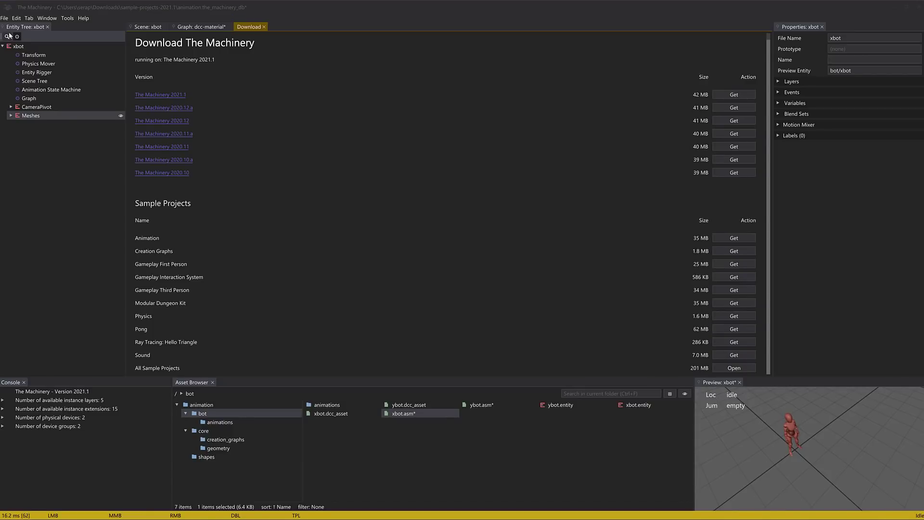
Open the recent project ray-tracing-hello-triangle.the_machinery_db, discarding the changes to the animation project.
{"action": "left_click", "coordinate": [3, 19]}
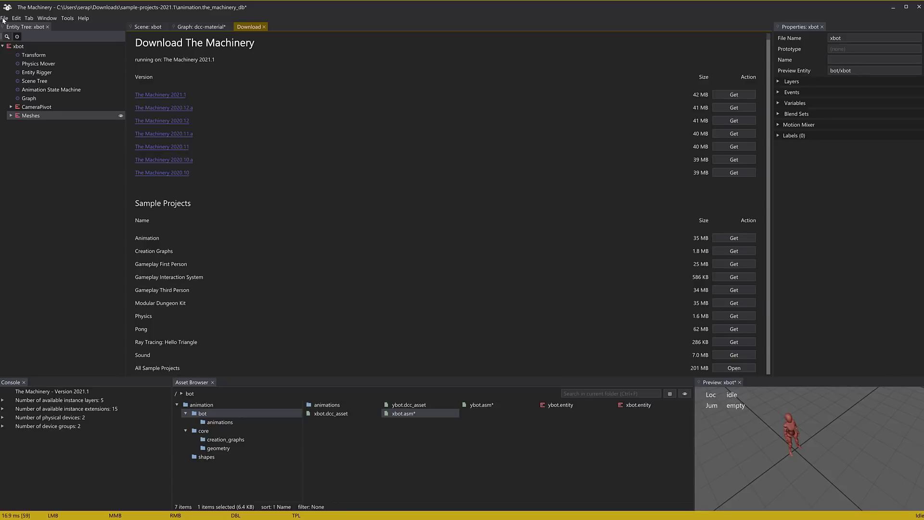
{"action": "left_click", "coordinate": [4, 18]}
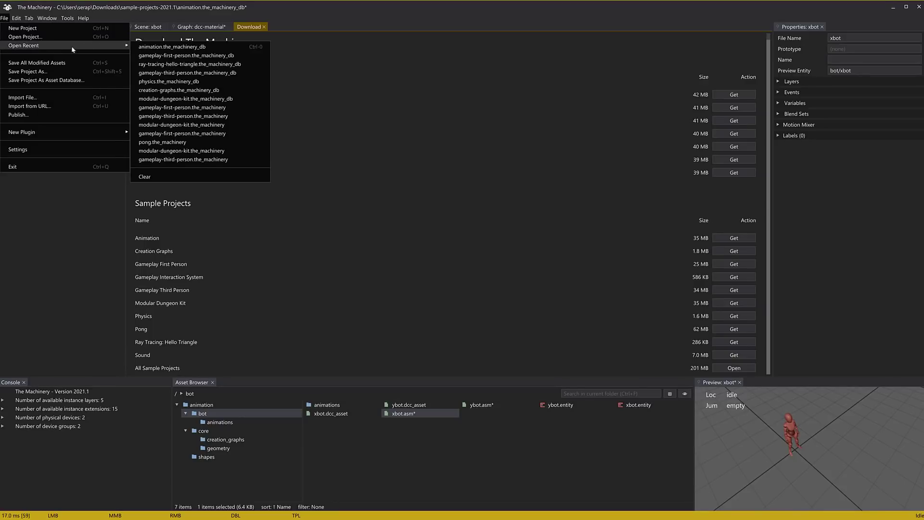
{"action": "left_click", "coordinate": [193, 65]}
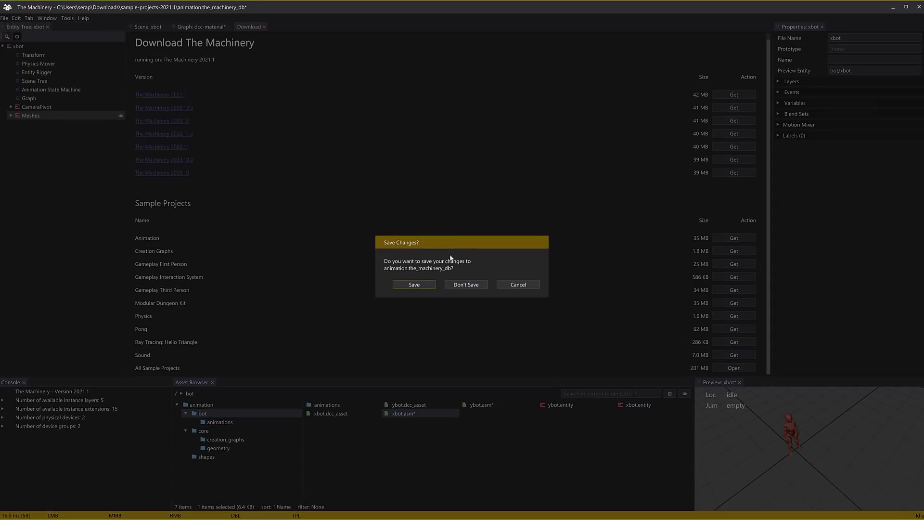
{"action": "left_click", "coordinate": [463, 285]}
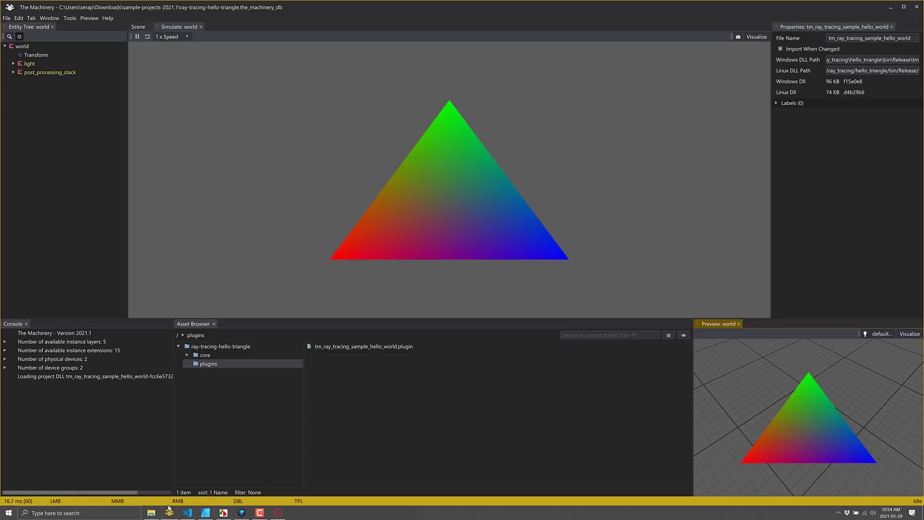
Switch to File Explorer and open the folder Downloads\sample-projects-2021.1\plugins\ray_tracing\hello_triangle.
{"action": "left_click", "coordinate": [152, 513]}
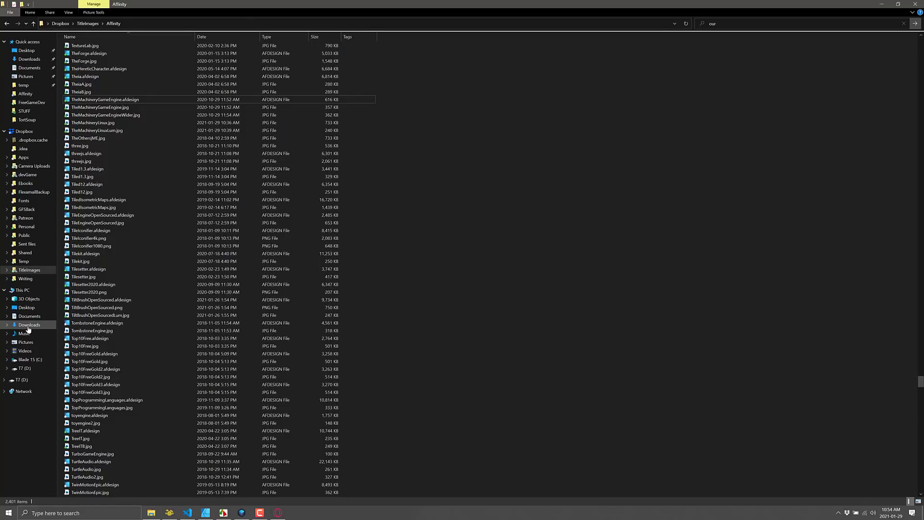
{"action": "left_click", "coordinate": [29, 324]}
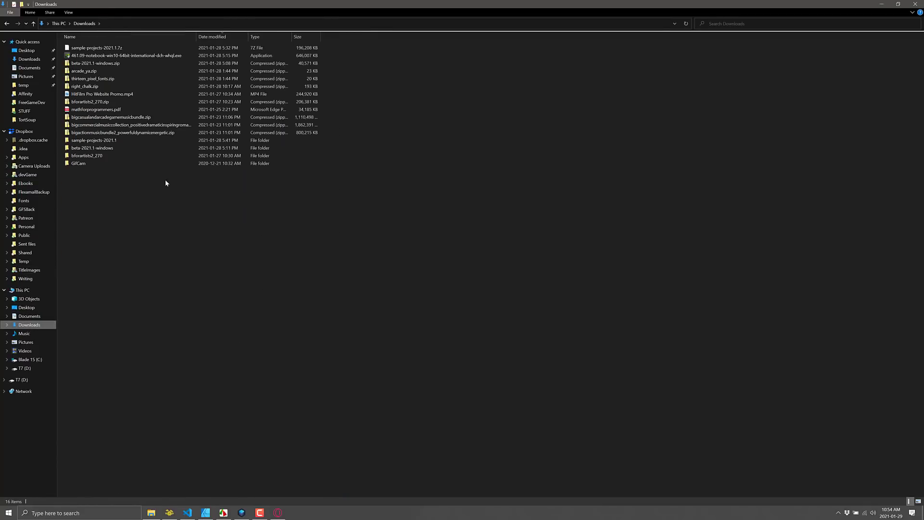
{"action": "double_click", "coordinate": [95, 141]}
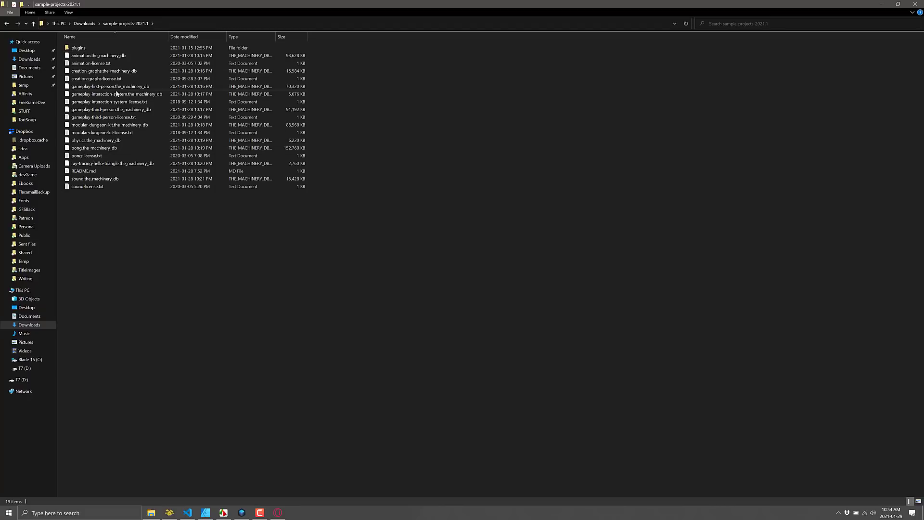
{"action": "double_click", "coordinate": [78, 48]}
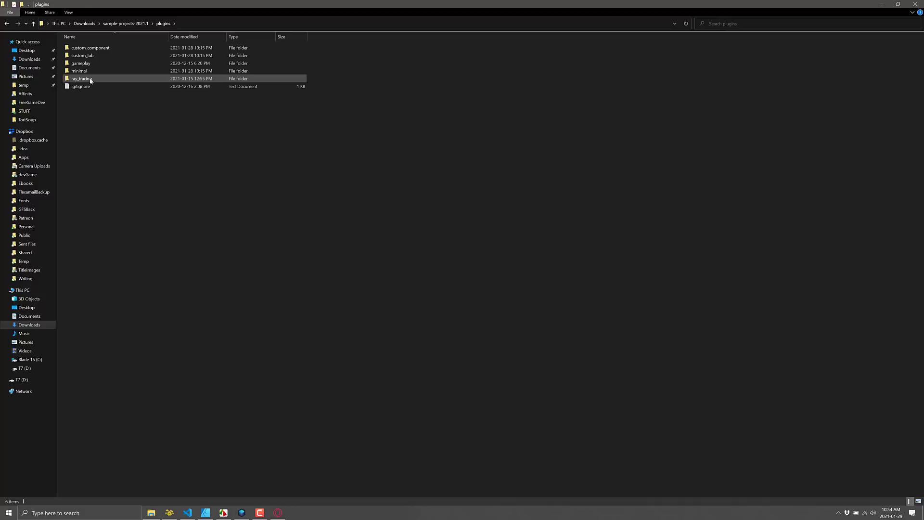
{"action": "double_click", "coordinate": [91, 80]}
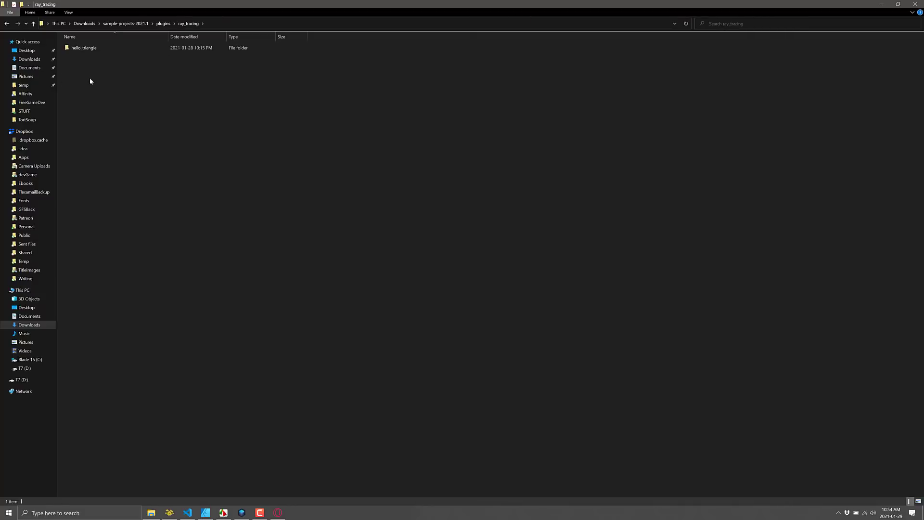
{"action": "double_click", "coordinate": [85, 48]}
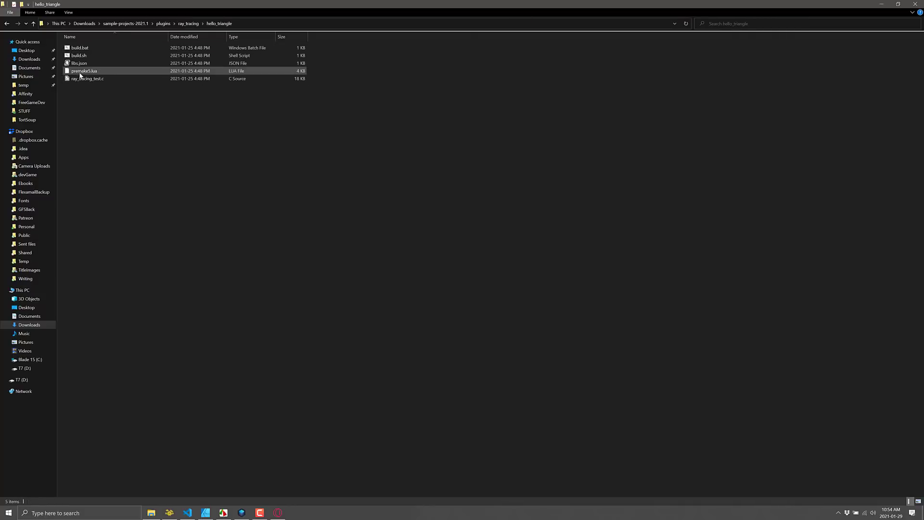
Open ray_tracing_test.c in Visual Studio Code and place the cursor at the end of the foundation/the_truth.h include.
{"action": "left_click", "coordinate": [85, 81]}
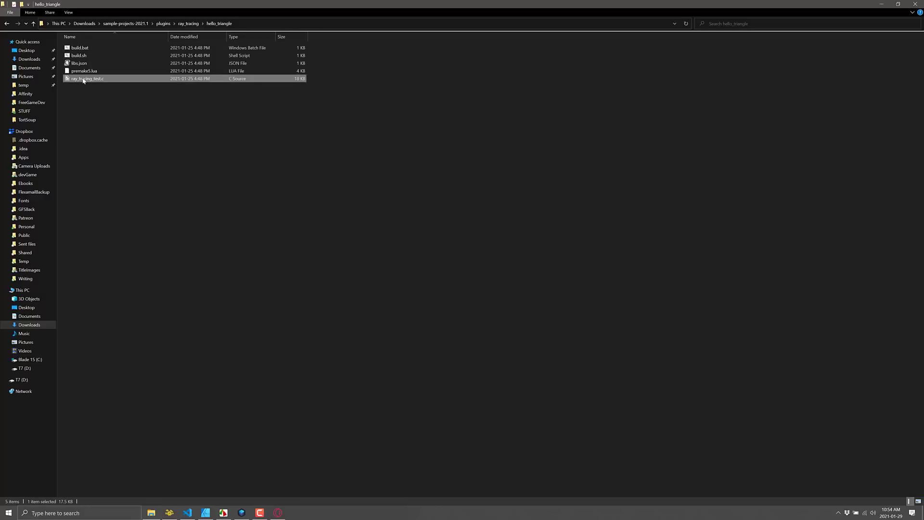
{"action": "right_click", "coordinate": [89, 82]}
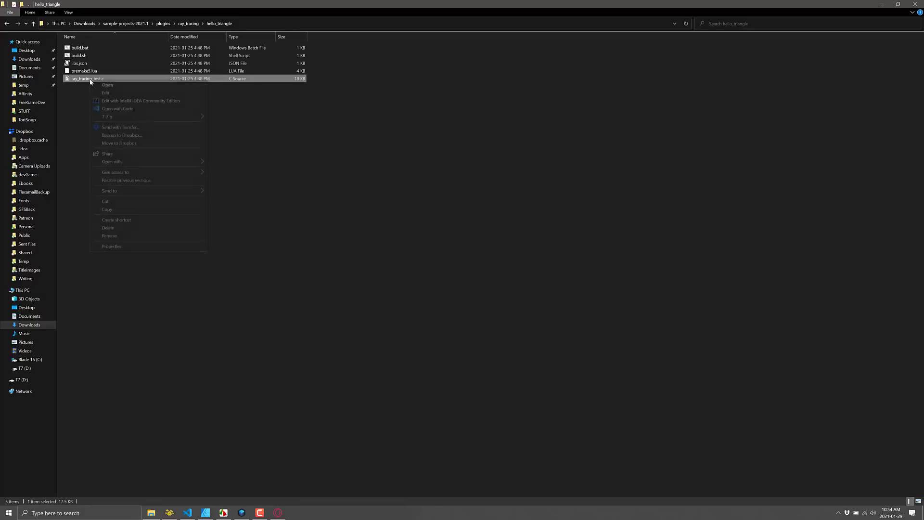
{"action": "left_click", "coordinate": [122, 108]}
{"action": "left_click", "coordinate": [247, 236]}
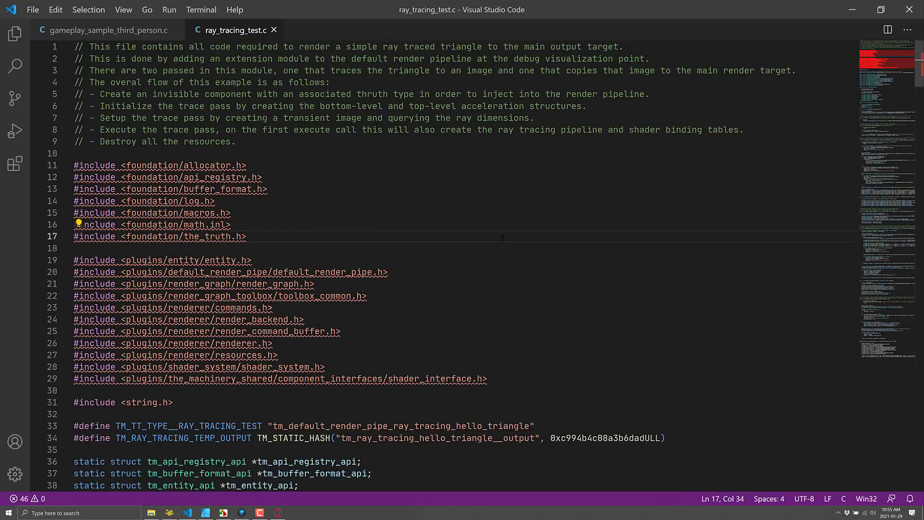
Read through the ray tracing sample code from the includes down to the tm_load_plugin function, and return to the includes.
{"action": "scroll", "coordinate": [247, 235], "scroll_direction": "down", "scroll_amount": 9}
{"action": "scroll", "coordinate": [516, 252], "scroll_direction": "down", "scroll_amount": 20}
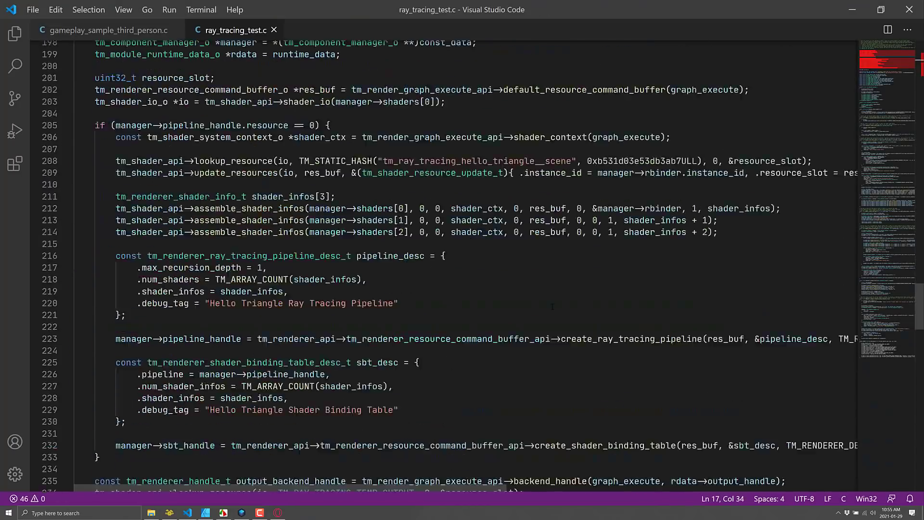
{"action": "scroll", "coordinate": [552, 308], "scroll_direction": "down", "scroll_amount": 8}
{"action": "scroll", "coordinate": [552, 309], "scroll_direction": "up", "scroll_amount": 9}
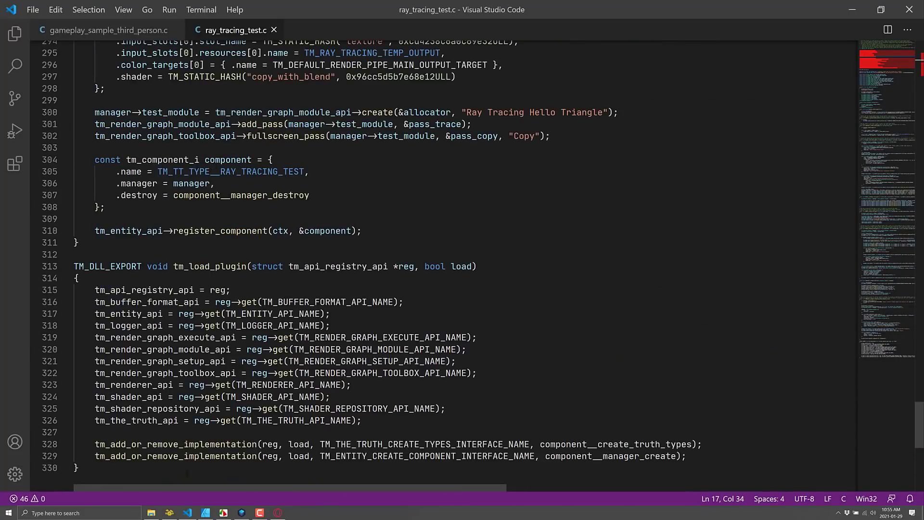
{"action": "scroll", "coordinate": [191, 468], "scroll_direction": "down", "scroll_amount": 1}
{"action": "left_click", "coordinate": [92, 426]}
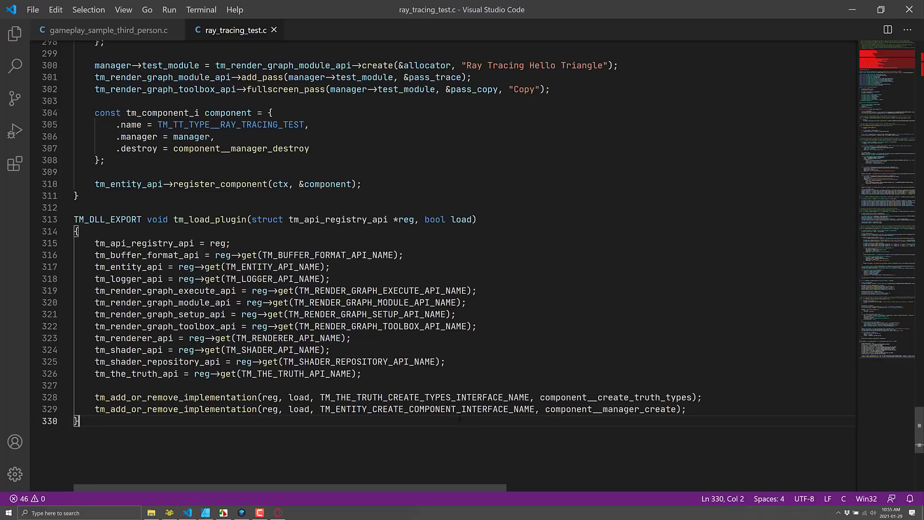
{"action": "scroll", "coordinate": [466, 389], "scroll_direction": "up", "scroll_amount": 20}
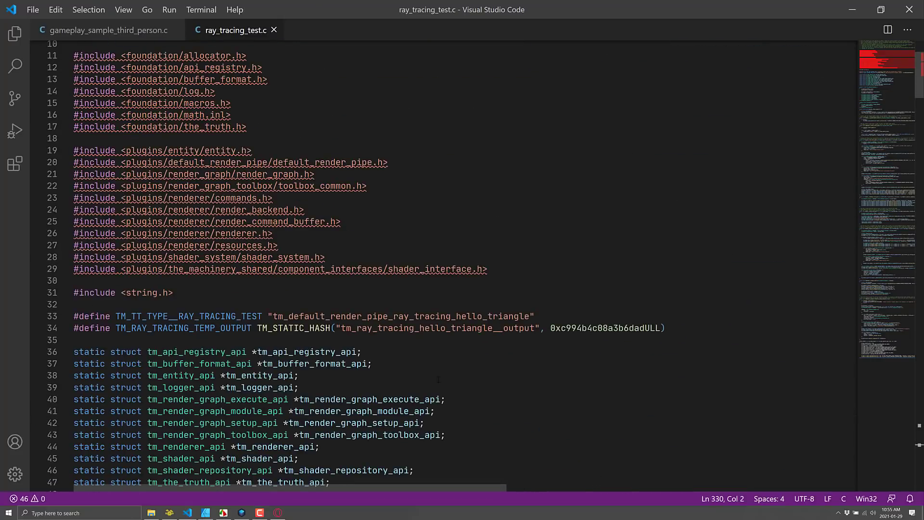
Switch back to The Machinery and show the plugin types available for creating a new plugin.
{"action": "key", "text": "alt+Tab"}
{"action": "key", "text": "alt+Tab"}
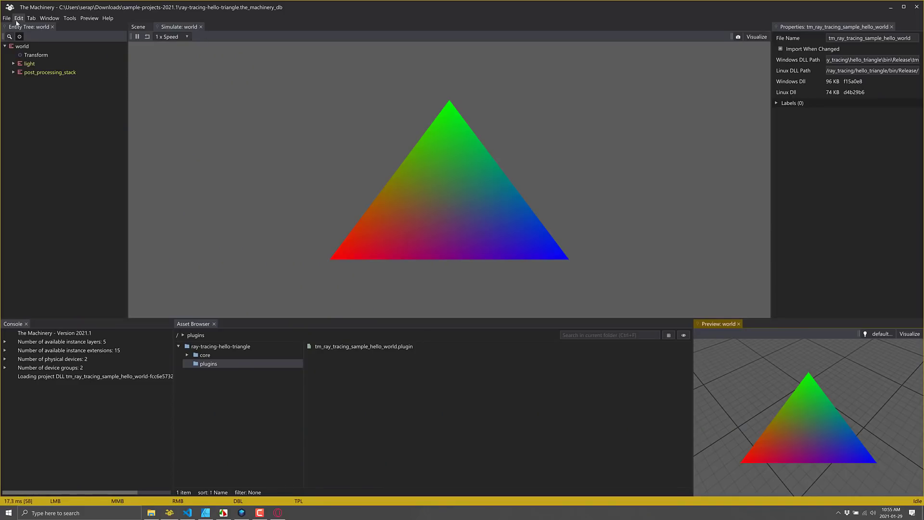
{"action": "left_click", "coordinate": [6, 18]}
{"action": "mouse_move", "coordinate": [24, 132]}
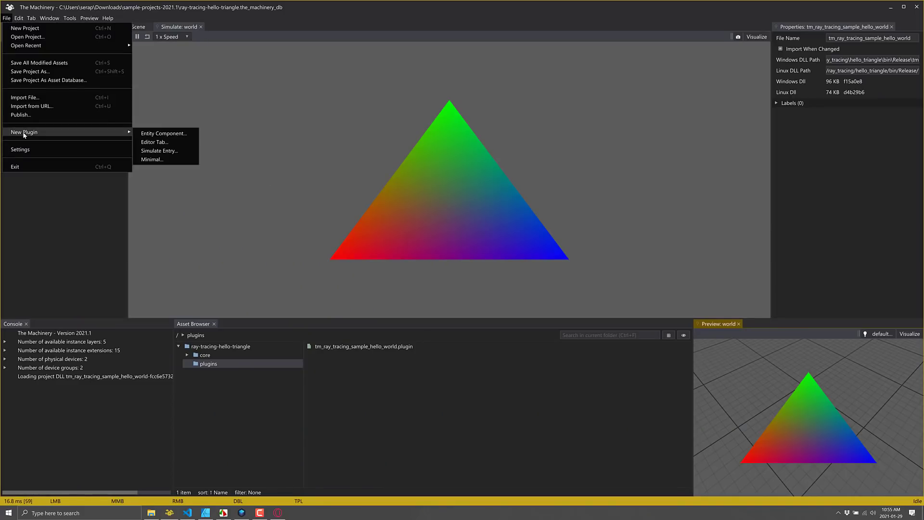